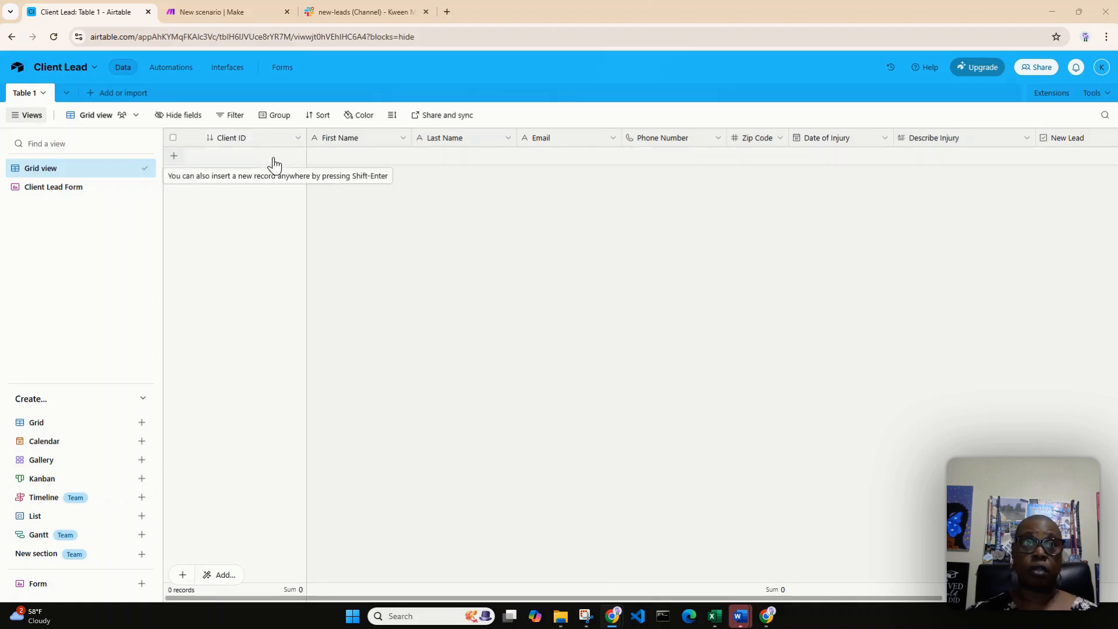
Open the live version of the Client Lead Form and fill in the lead's first and last name
{"action": "left_click", "coordinate": [40, 193]}
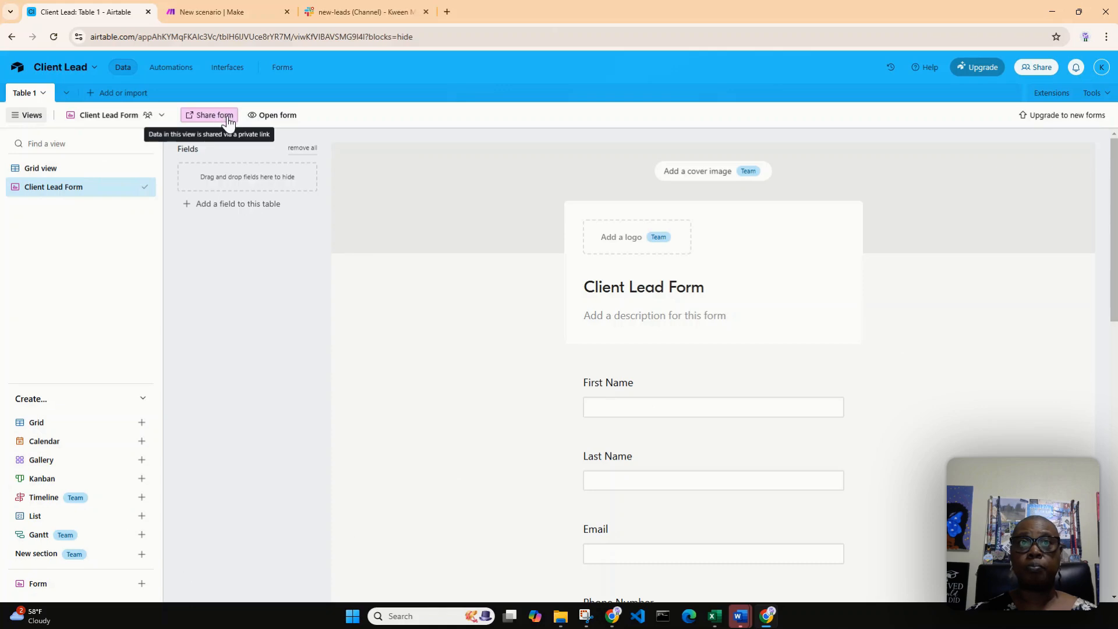
{"action": "left_click", "coordinate": [283, 116]}
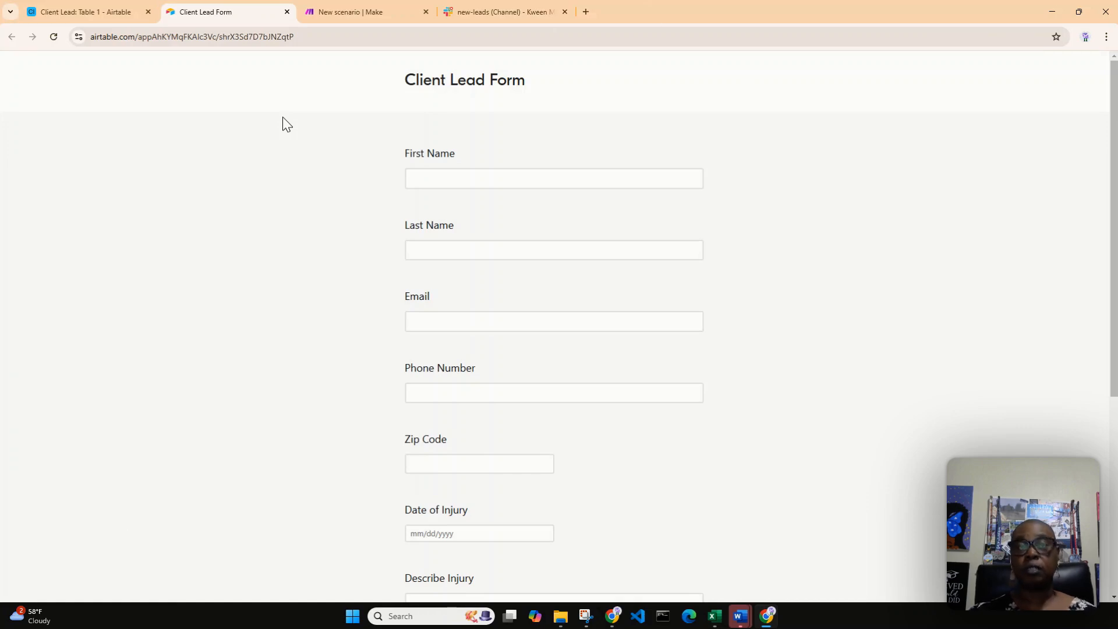
{"action": "left_click", "coordinate": [512, 182]}
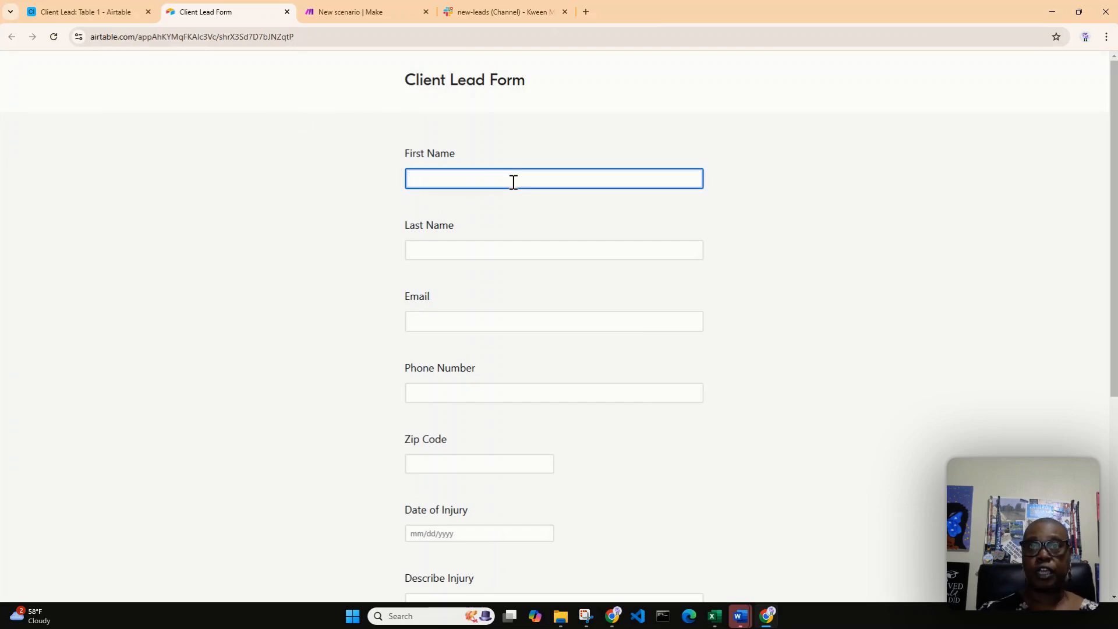
{"action": "type", "text": "Jerry"}
{"action": "key", "text": "Tab"}
{"action": "type", "text": "Mouse"}
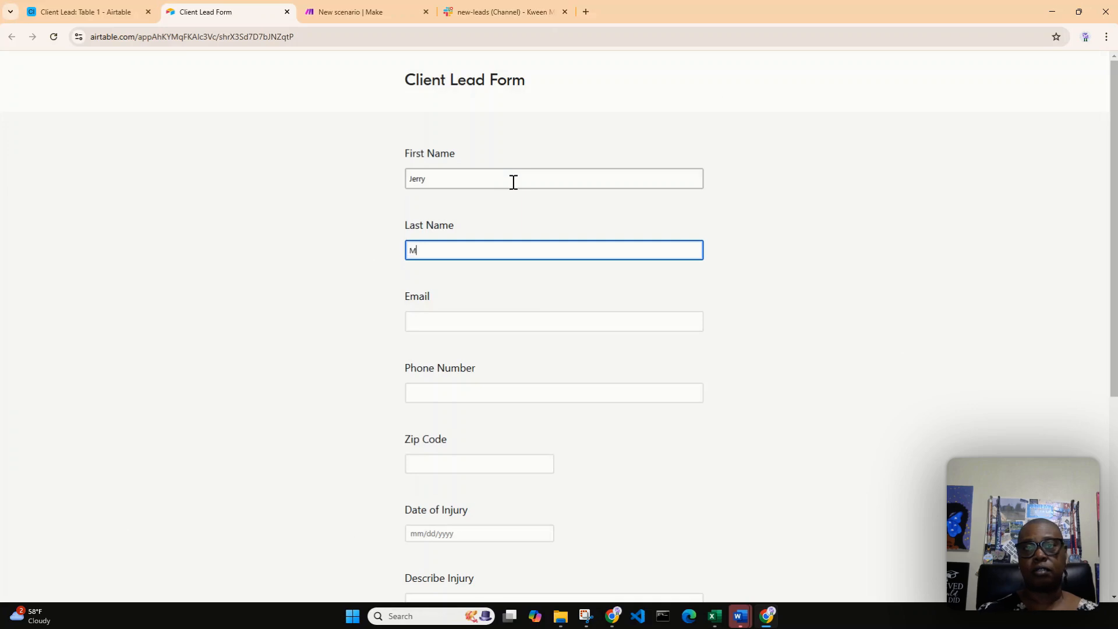
{"action": "key", "text": "Tab"}
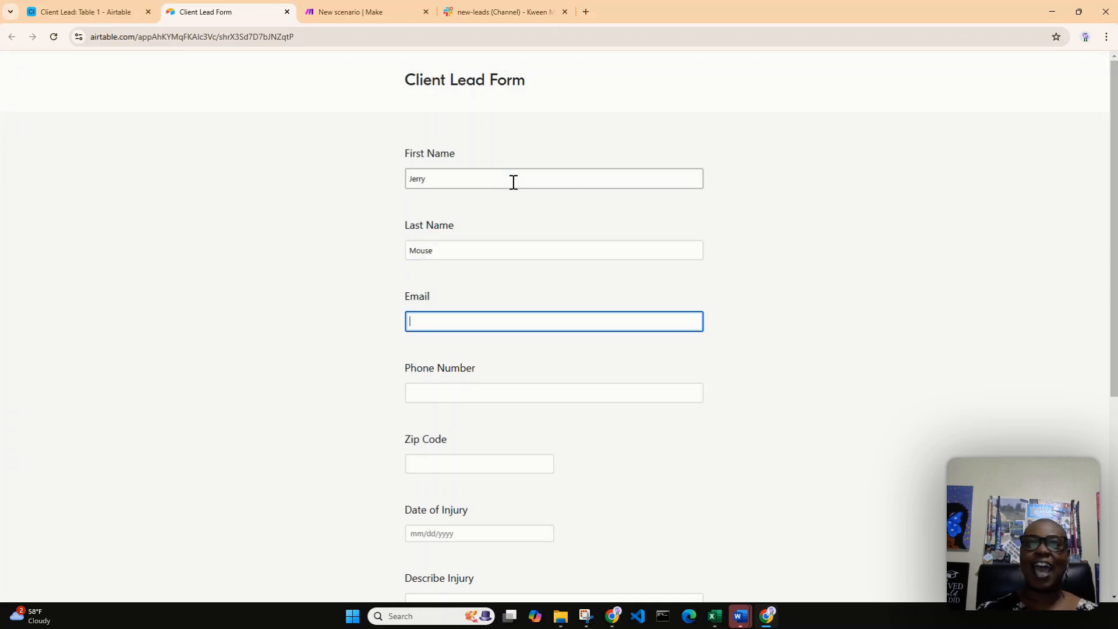
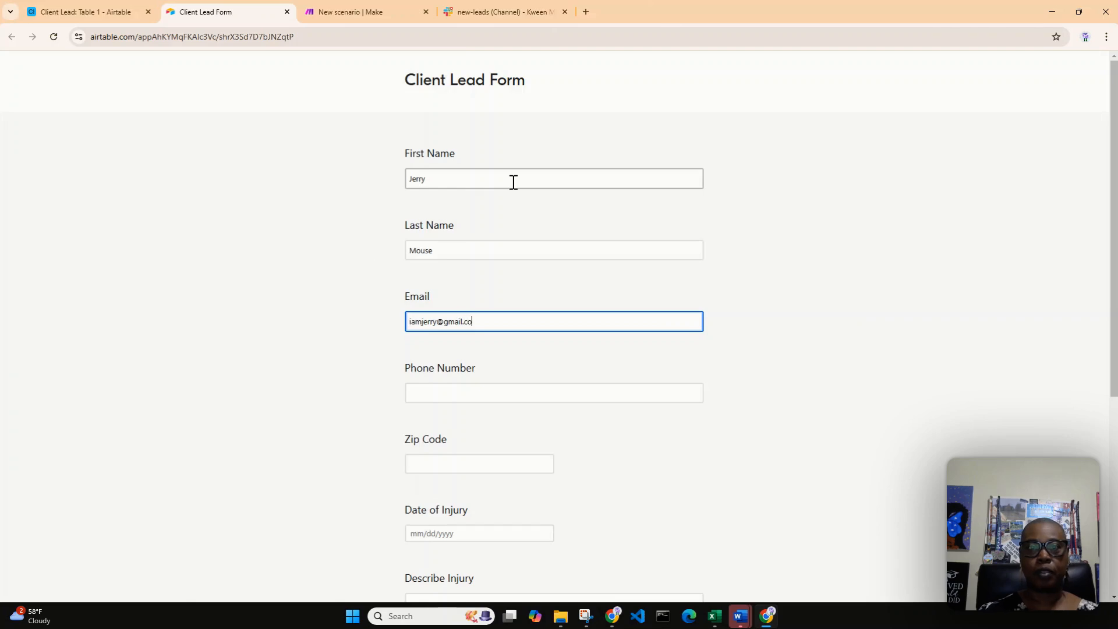
Fill in the lead's email address and phone number on the form
{"action": "key", "text": "Tab"}
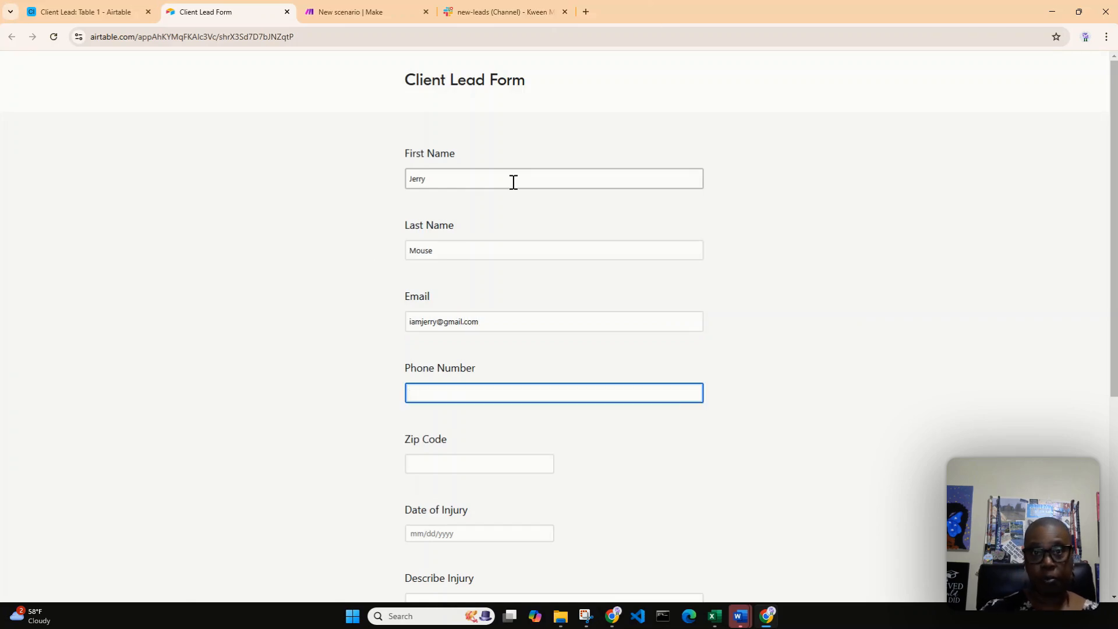
{"action": "type", "text": "(902"}
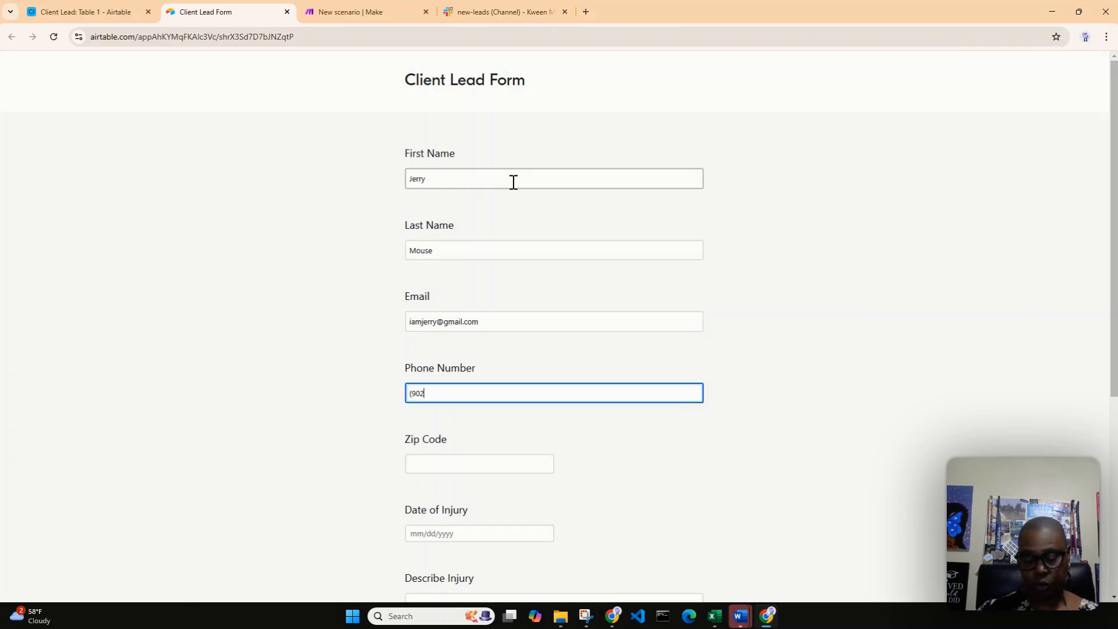
{"action": "type", "text": ")555-1212"}
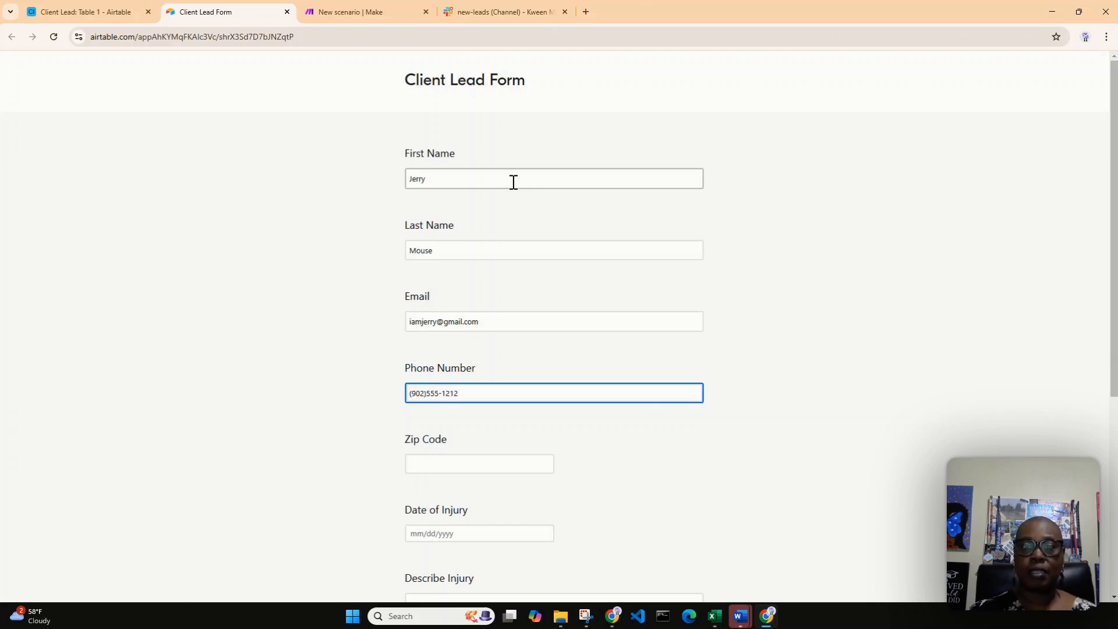
Enter the lead's zip code and set the Date of Injury to 1/9/2025
{"action": "left_click", "coordinate": [491, 465]}
{"action": "type", "text": "35212"}
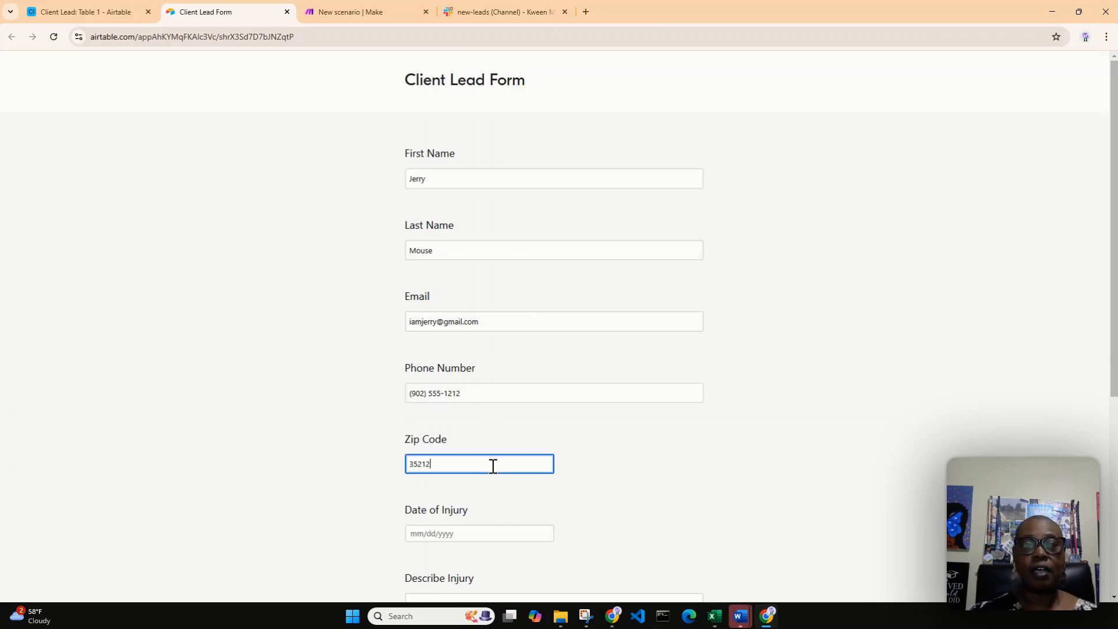
{"action": "scroll", "coordinate": [498, 475], "scroll_direction": "down", "scroll_amount": 1}
{"action": "left_click", "coordinate": [492, 476]}
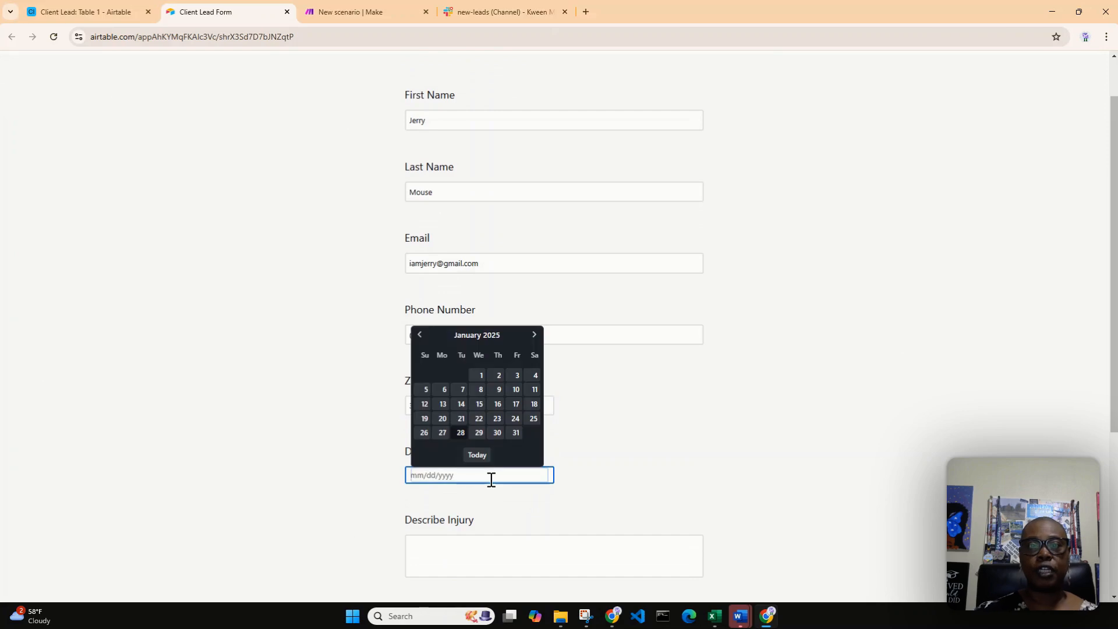
{"action": "left_click", "coordinate": [504, 395]}
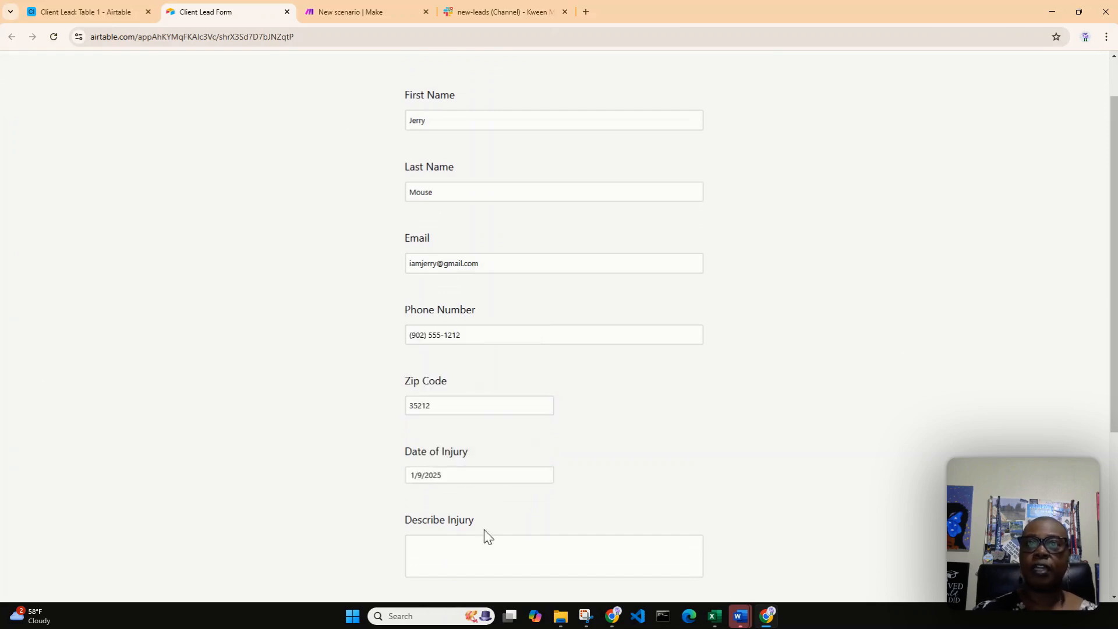
Describe the injury in one sentence saying that the lead's neighbor, given by first name, bit their ear
{"action": "left_click", "coordinate": [478, 549]}
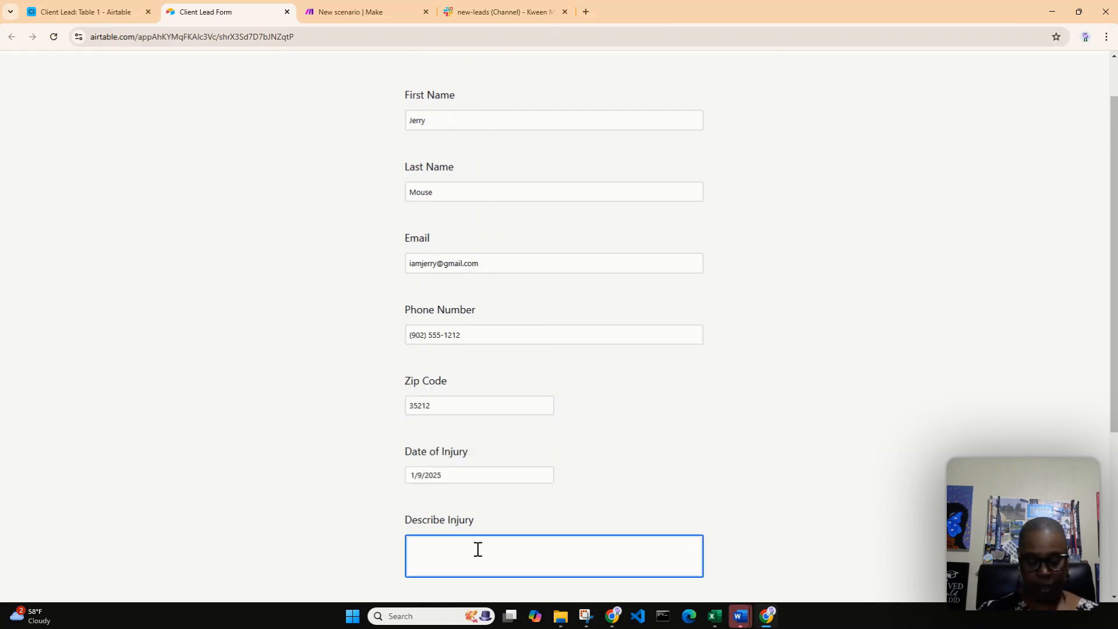
{"action": "type", "text": "M"}
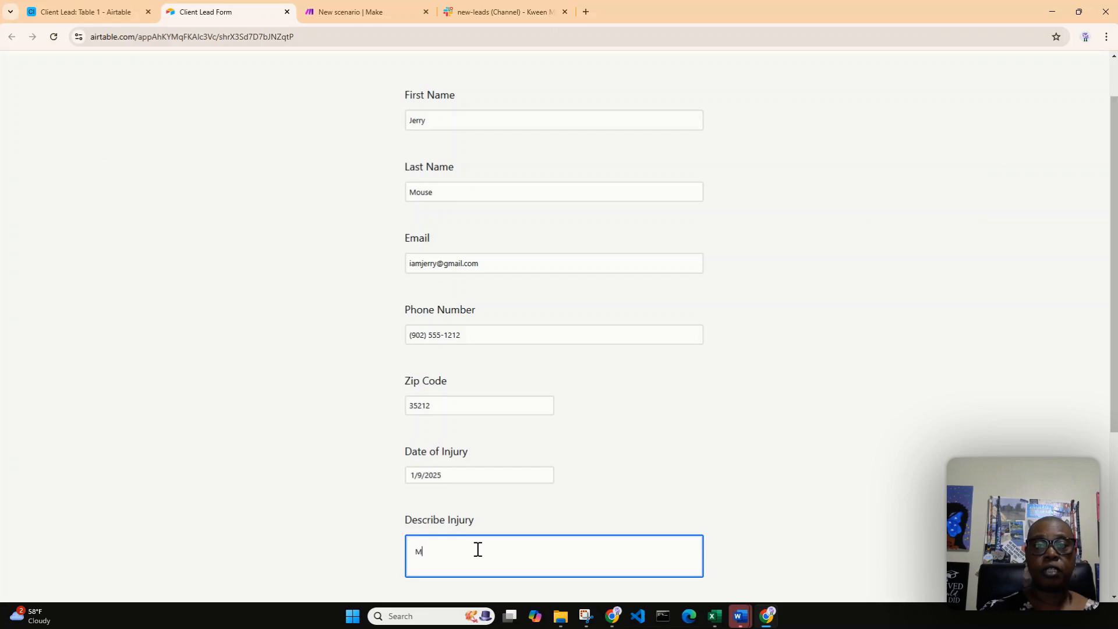
{"action": "type", "text": "y neig"}
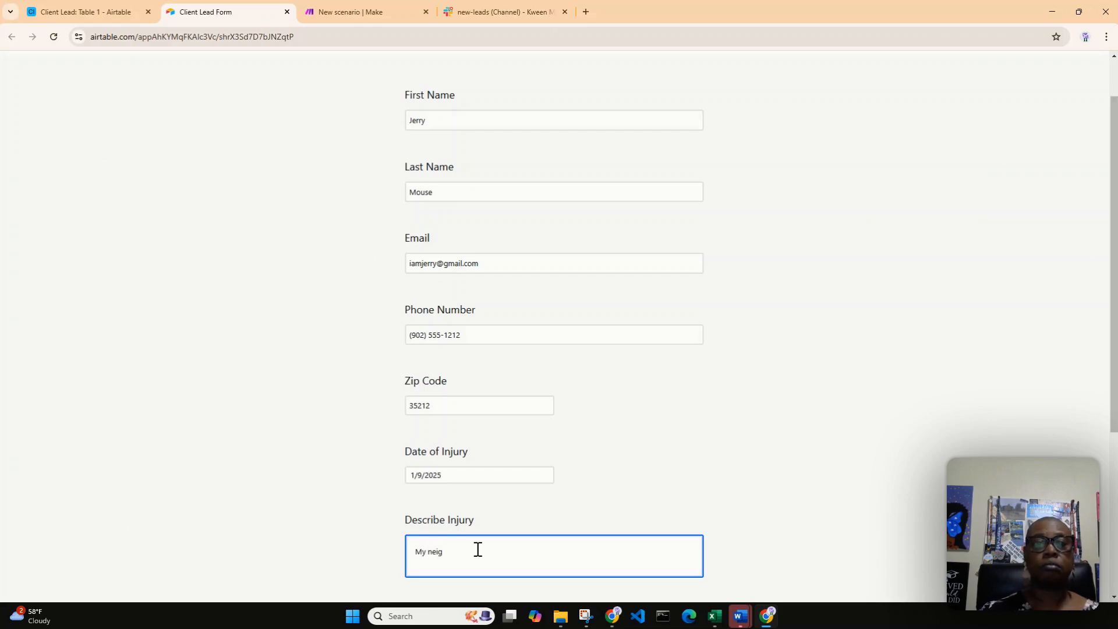
{"action": "type", "text": "hb"}
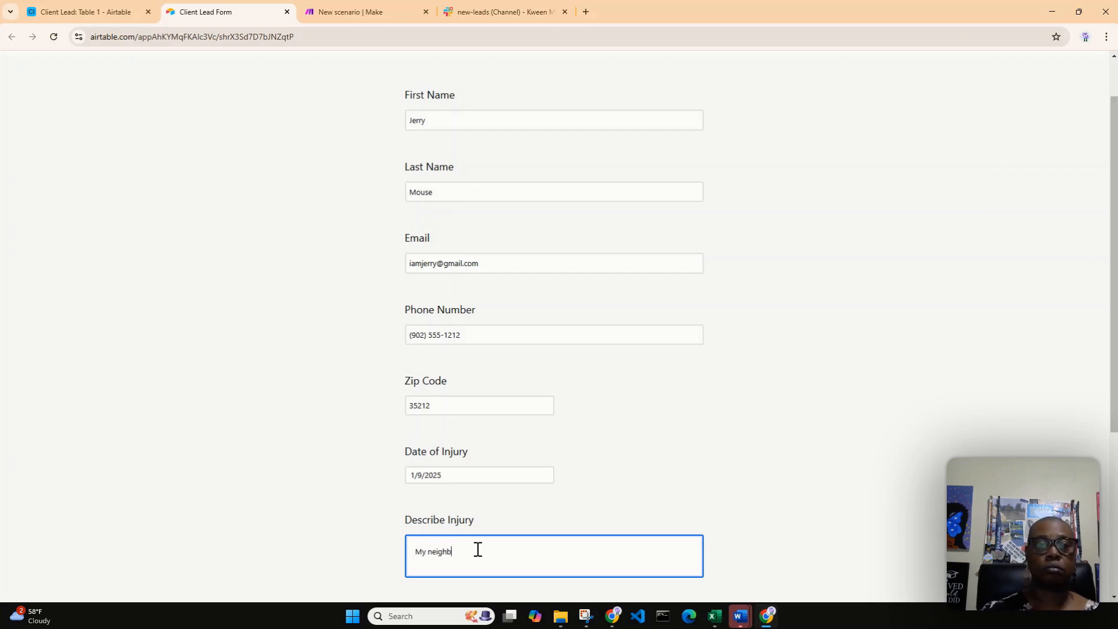
{"action": "type", "text": "or"}
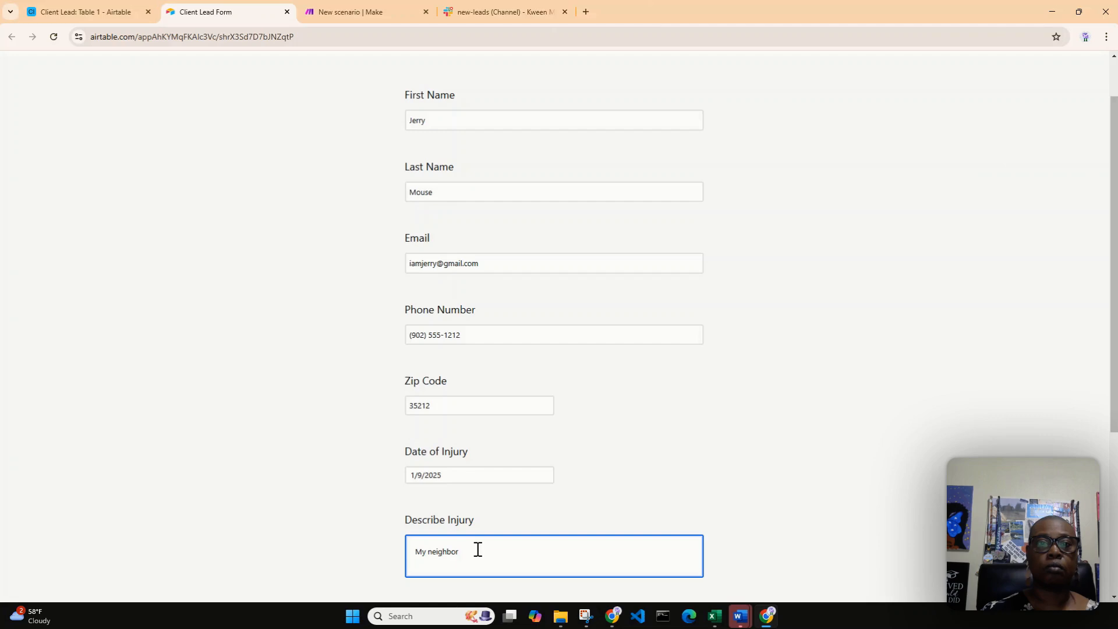
{"action": "type", "text": ", Tom"}
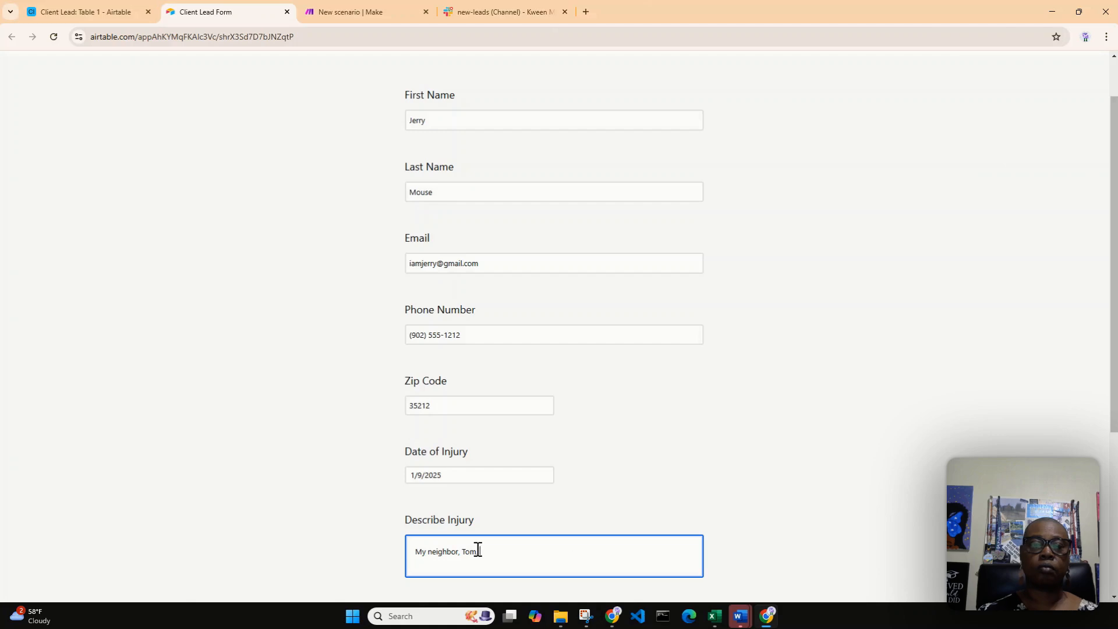
{"action": "type", "text": "bit "}
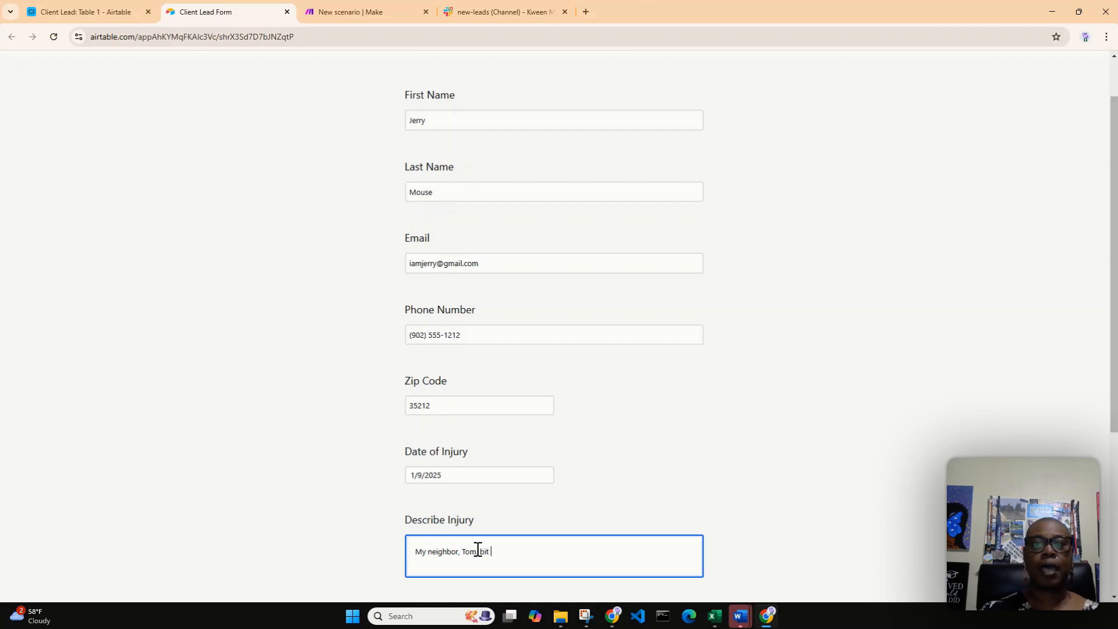
{"action": "type", "text": "my ear."}
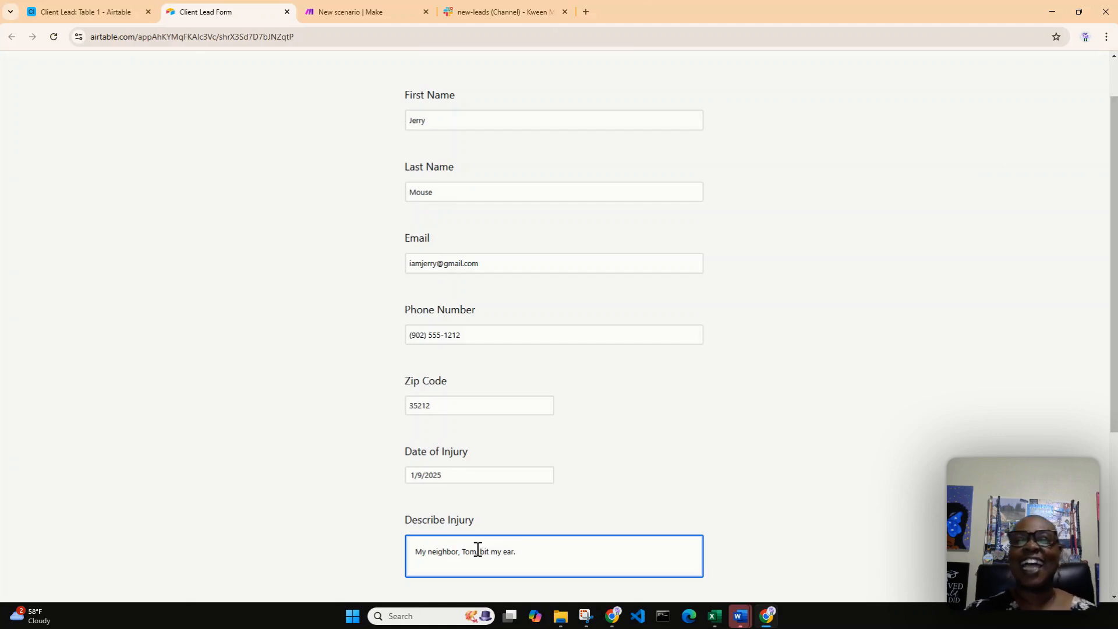
Submit the form with New Lead unchecked and show the Client Lead table in its Grid view
{"action": "scroll", "coordinate": [561, 477], "scroll_direction": "down", "scroll_amount": 3}
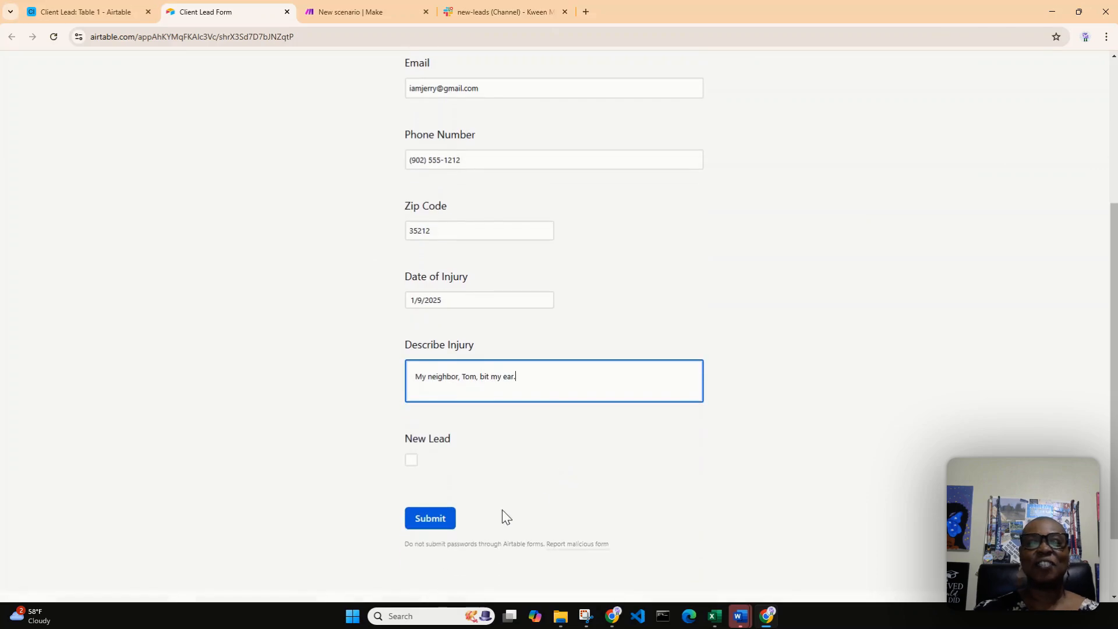
{"action": "left_click", "coordinate": [445, 522]}
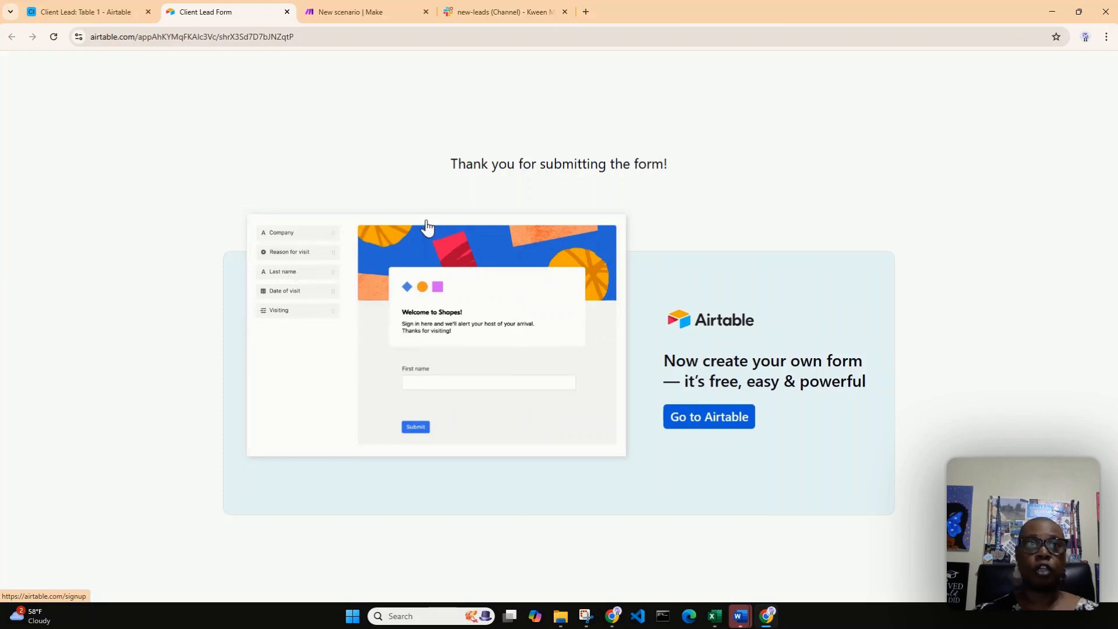
{"action": "left_click", "coordinate": [71, 16]}
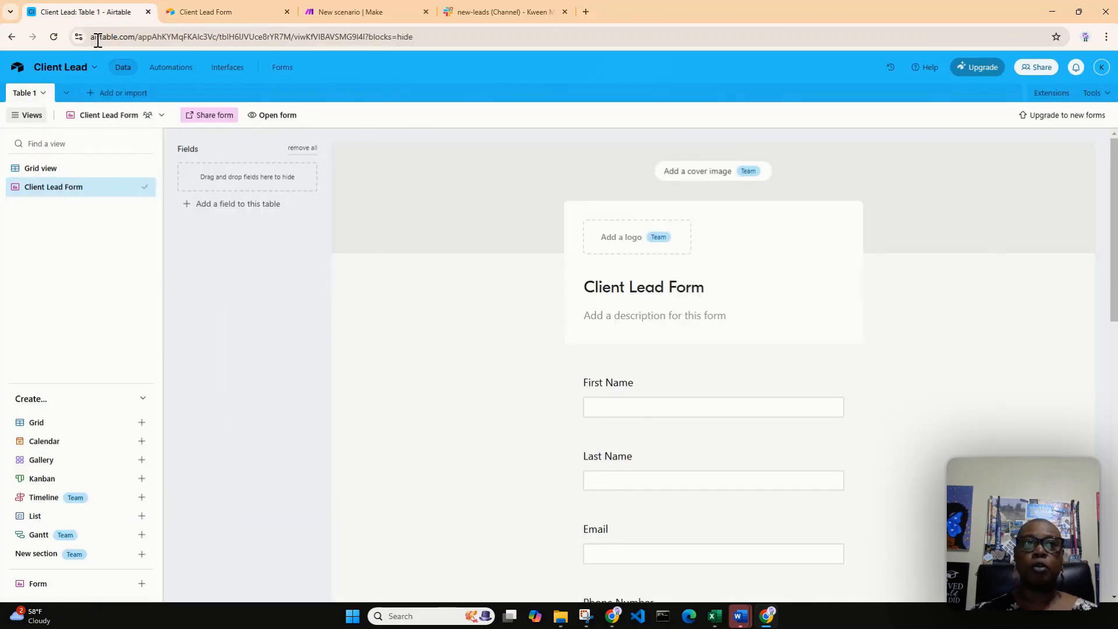
{"action": "left_click", "coordinate": [41, 170]}
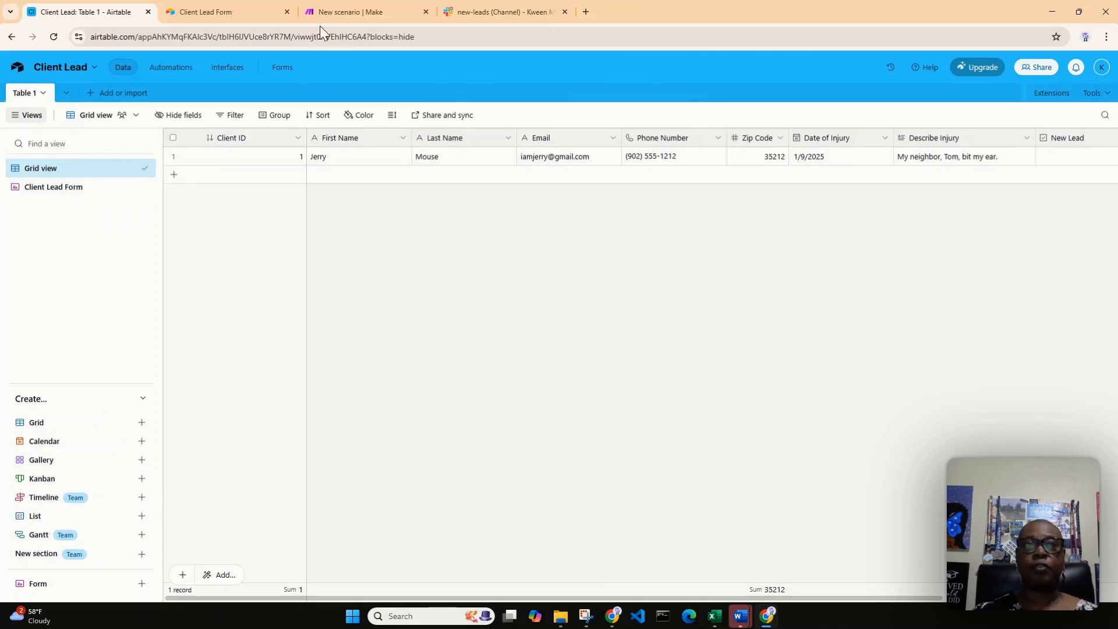
Switch to the new scenario in Make and rename it "Client Lead Form ~ Airtable"
{"action": "left_click_drag", "start_coordinate": [351, 10], "coordinate": [265, 10]}
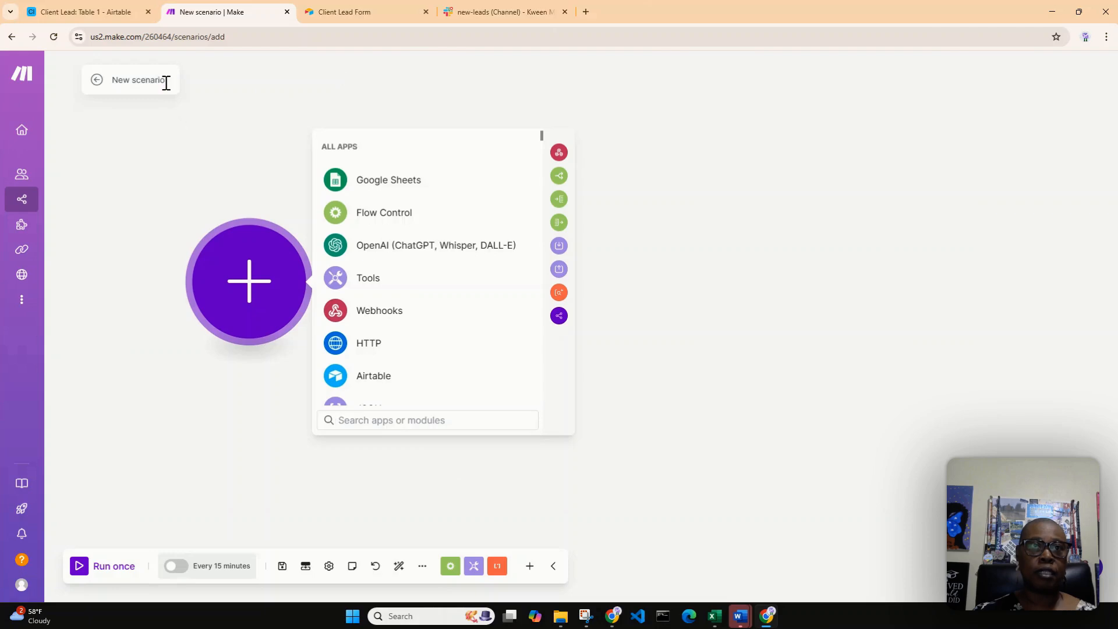
{"action": "left_click_drag", "start_coordinate": [168, 82], "coordinate": [152, 81]}
{"action": "key", "text": "BackSpace"}
{"action": "key", "text": "BackSpace"}
{"action": "key", "text": "BackSpace"}
{"action": "key", "text": "BackSpace"}
{"action": "key", "text": "BackSpace"}
{"action": "key", "text": "BackSpace"}
{"action": "key", "text": "BackSpace"}
{"action": "key", "text": "BackSpace"}
{"action": "key", "text": "BackSpace"}
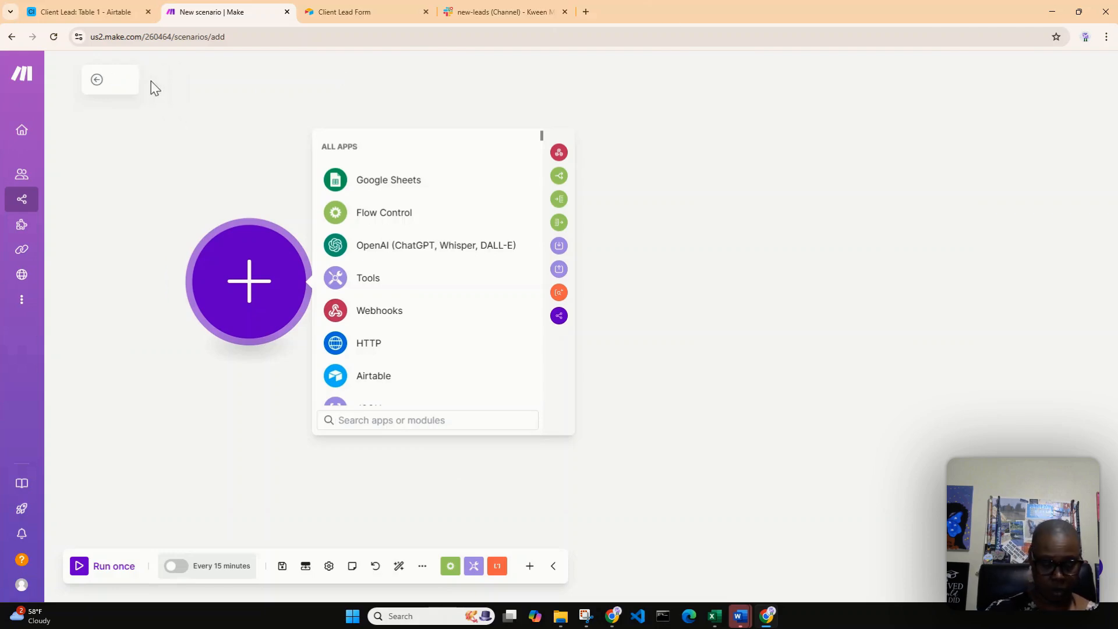
{"action": "type", "text": "Clien"}
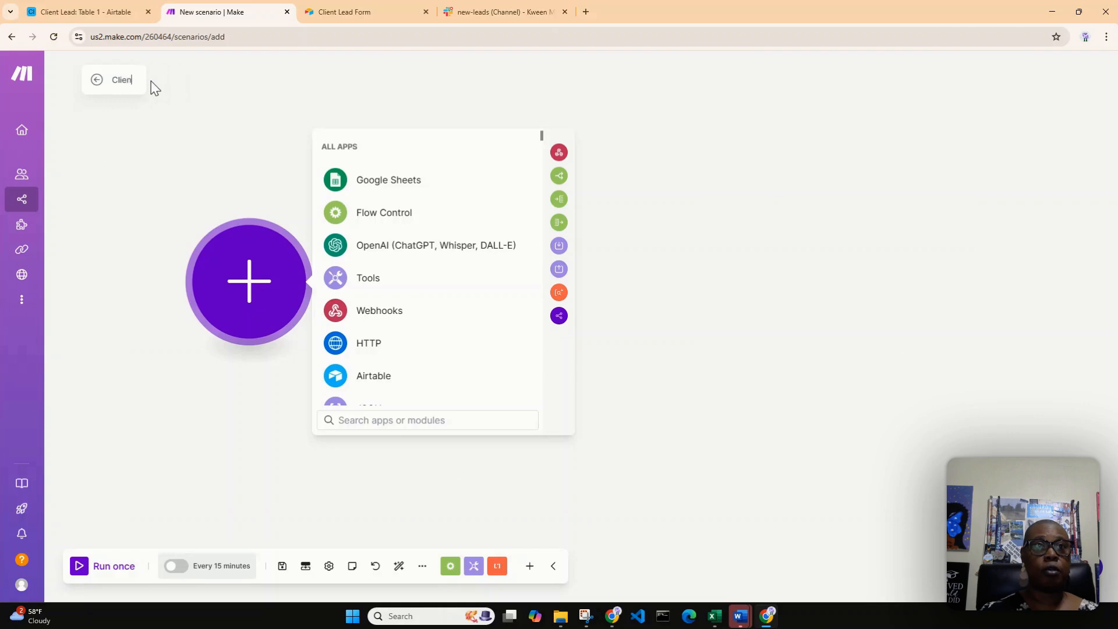
{"action": "type", "text": "t Lead For"}
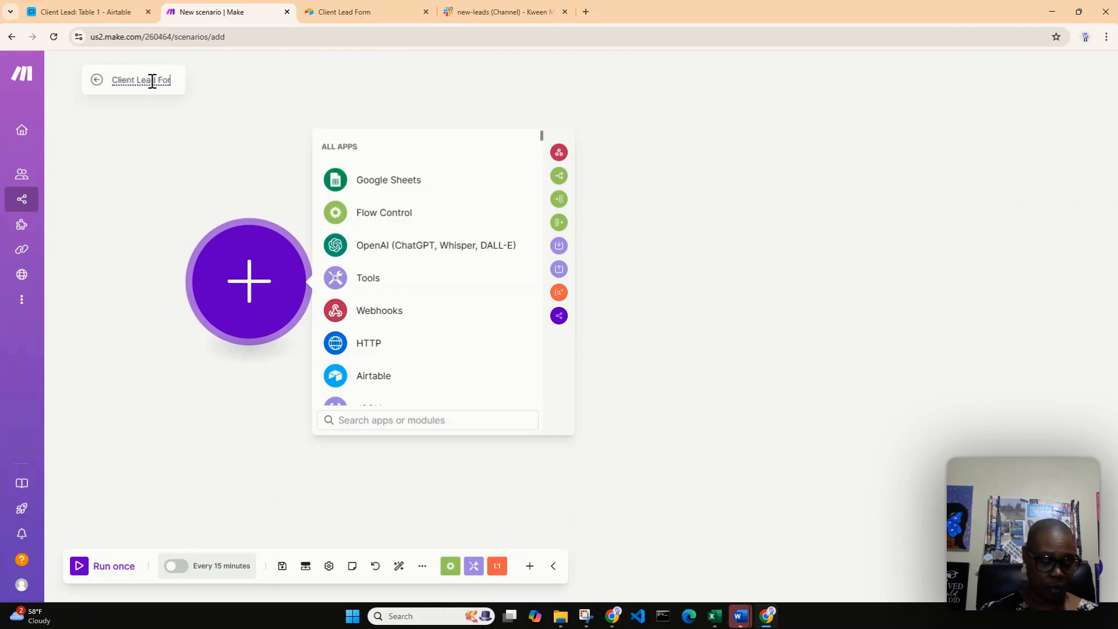
{"action": "type", "text": "m ~ Airt"}
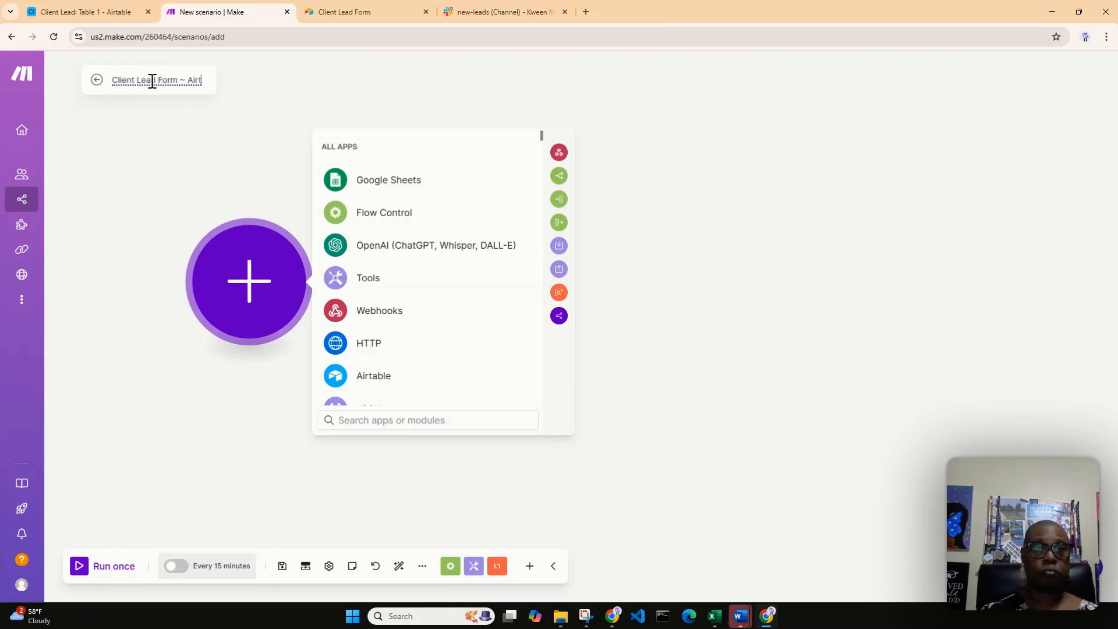
{"action": "type", "text": "able"}
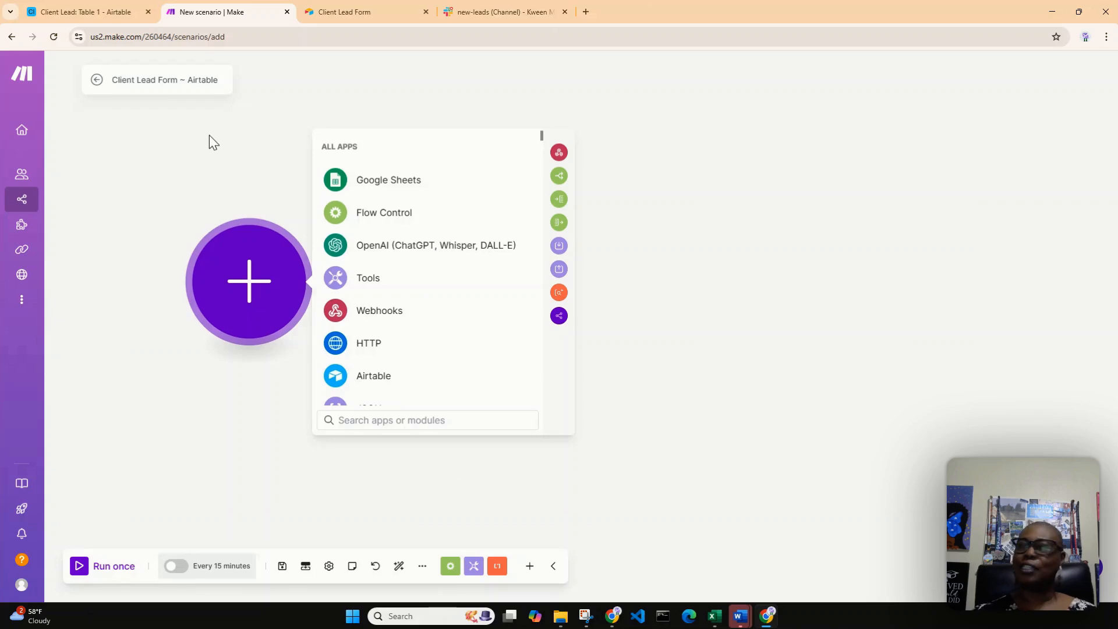
Add an Airtable Watch Records module as the scenario's first module
{"action": "left_click_drag", "start_coordinate": [274, 156], "coordinate": [232, 176]}
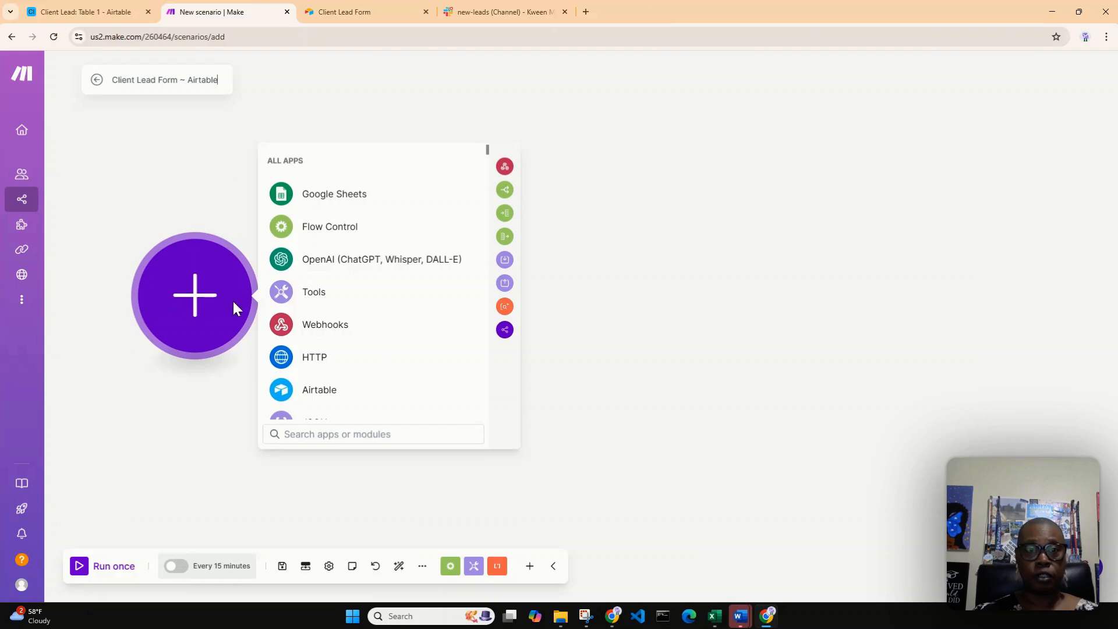
{"action": "left_click", "coordinate": [320, 390]}
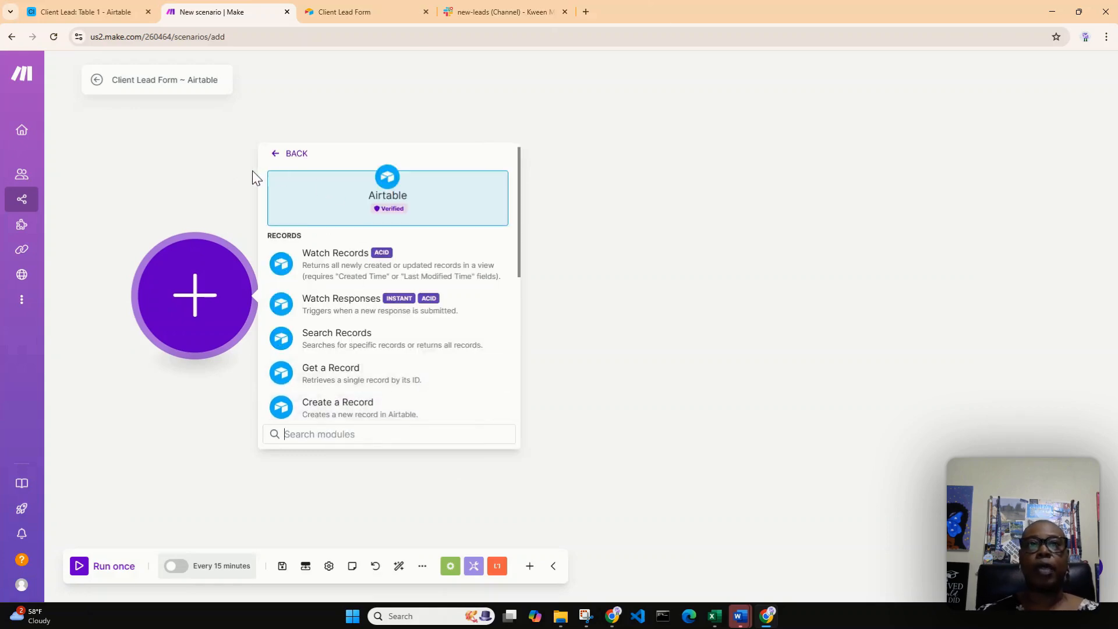
{"action": "left_click", "coordinate": [337, 272]}
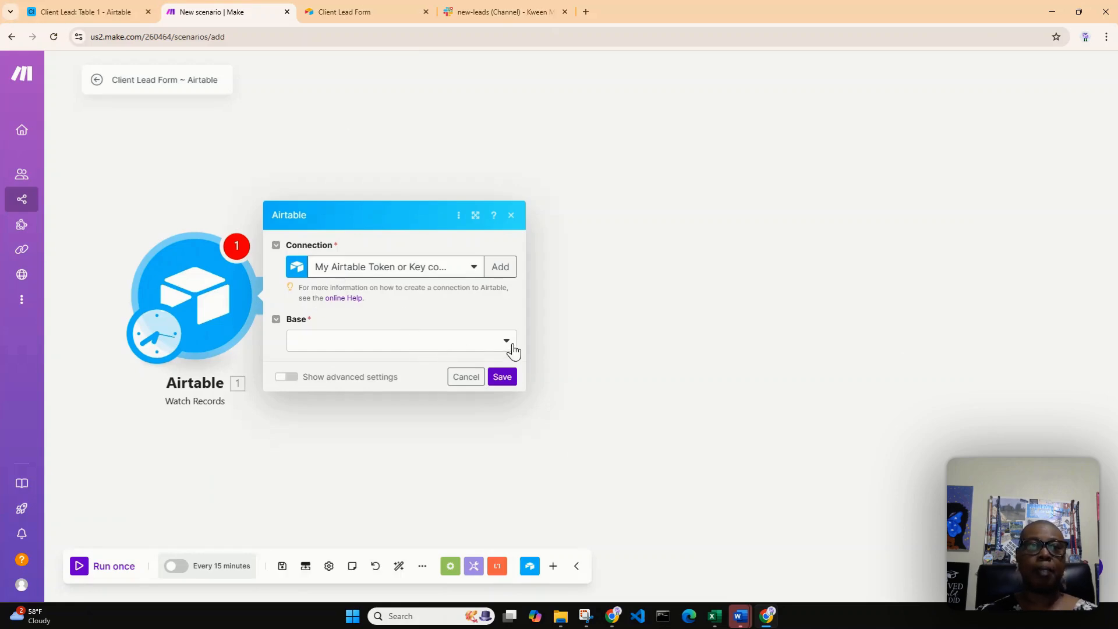
Point the Airtable Watch Records module at the Client Lead base and its Table 1
{"action": "left_click", "coordinate": [78, 11]}
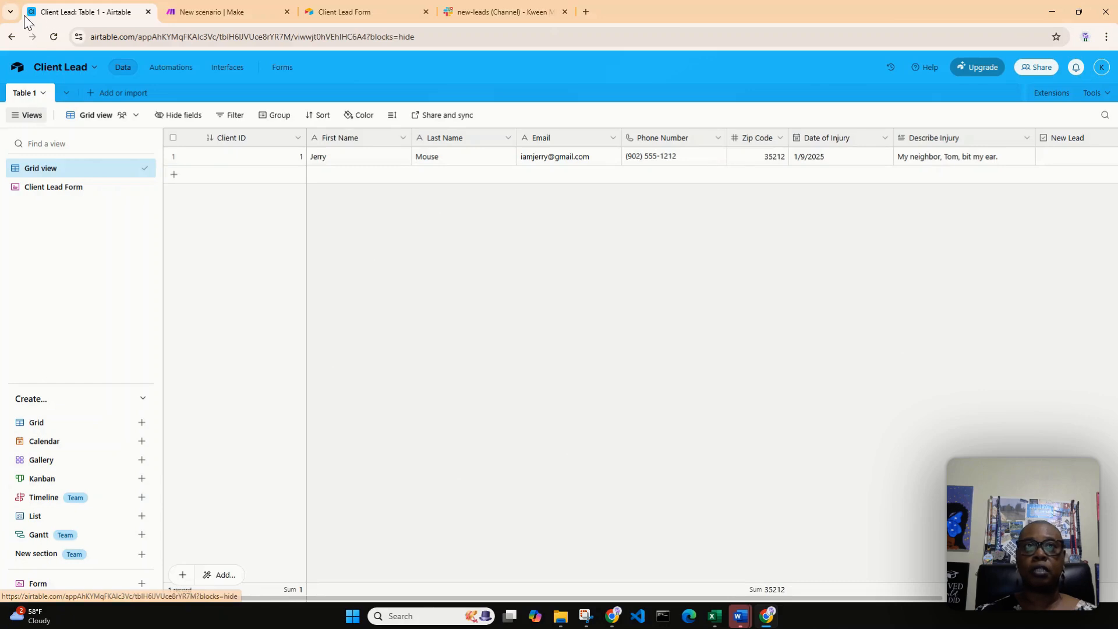
{"action": "left_click", "coordinate": [278, 13]}
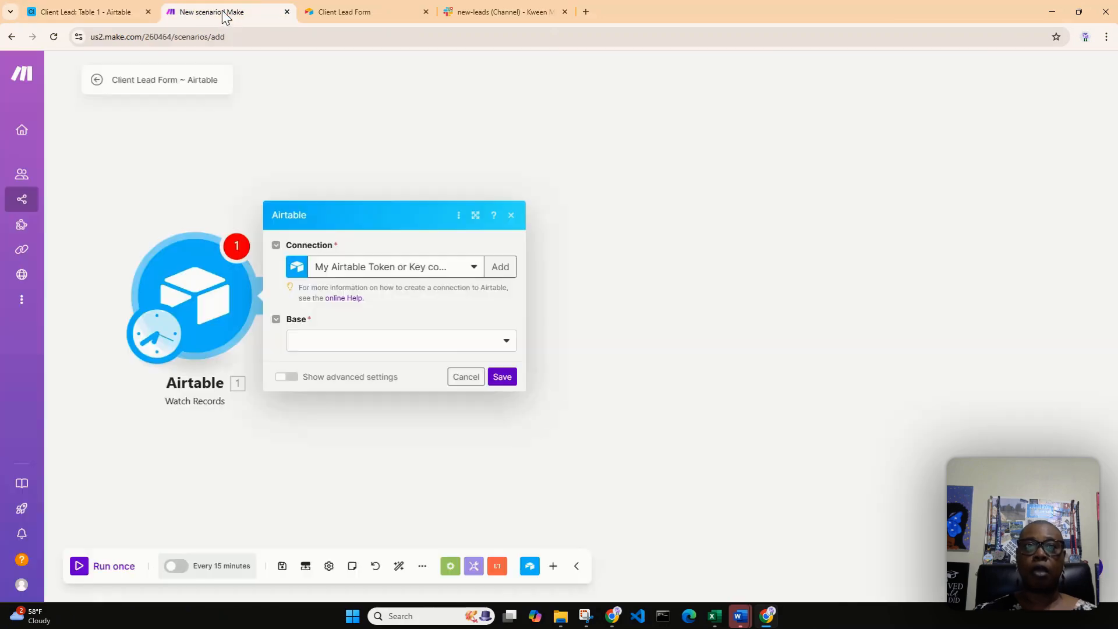
{"action": "left_click", "coordinate": [506, 341]}
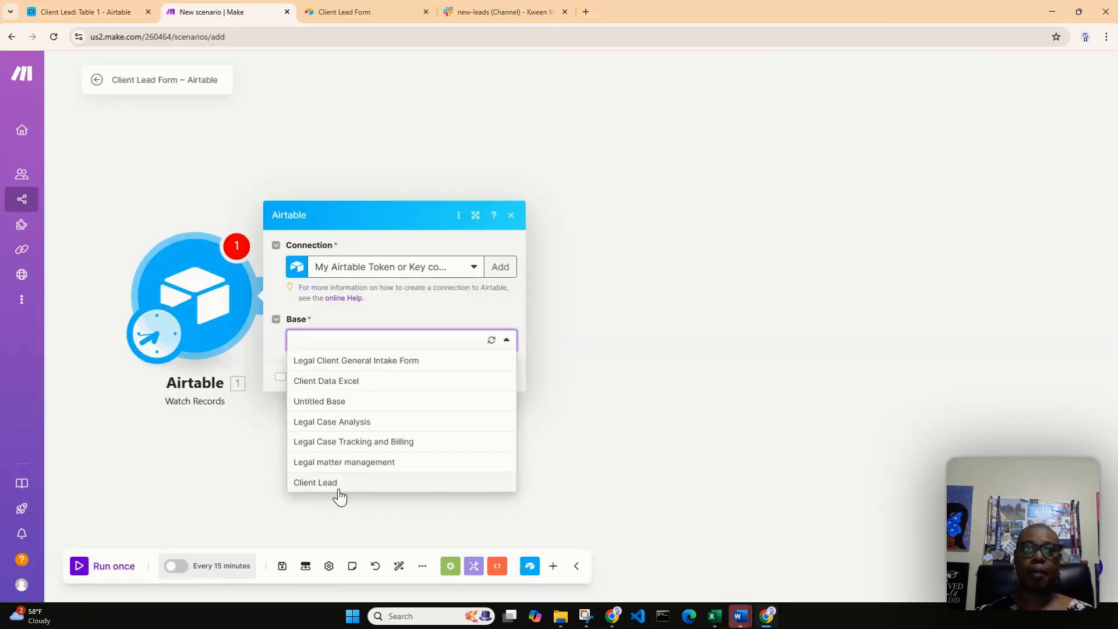
{"action": "left_click", "coordinate": [318, 483]}
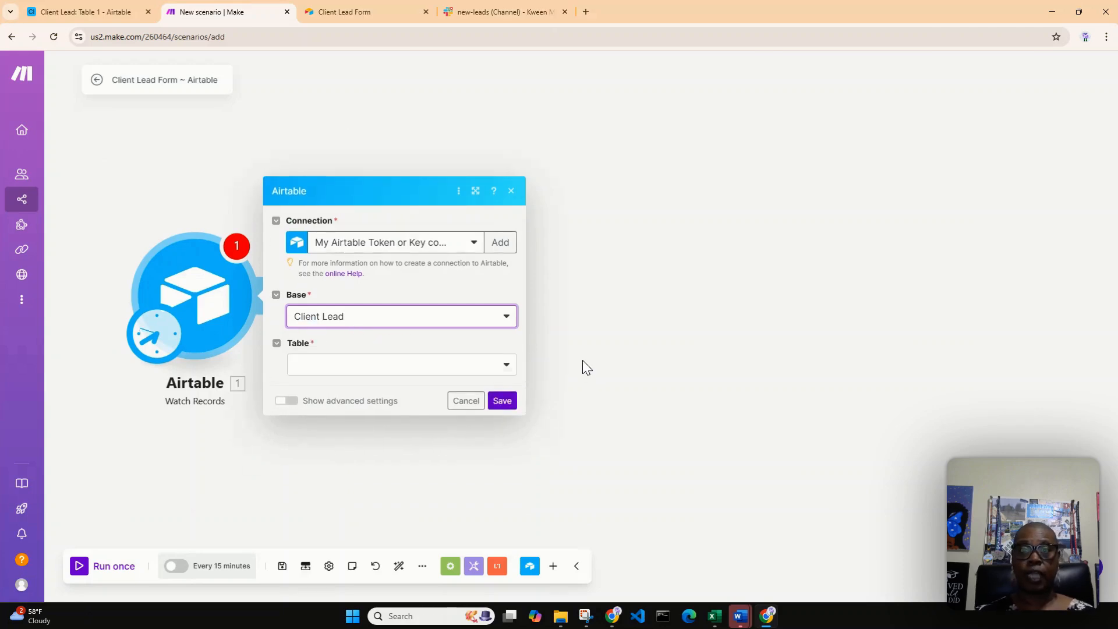
{"action": "left_click", "coordinate": [506, 366]}
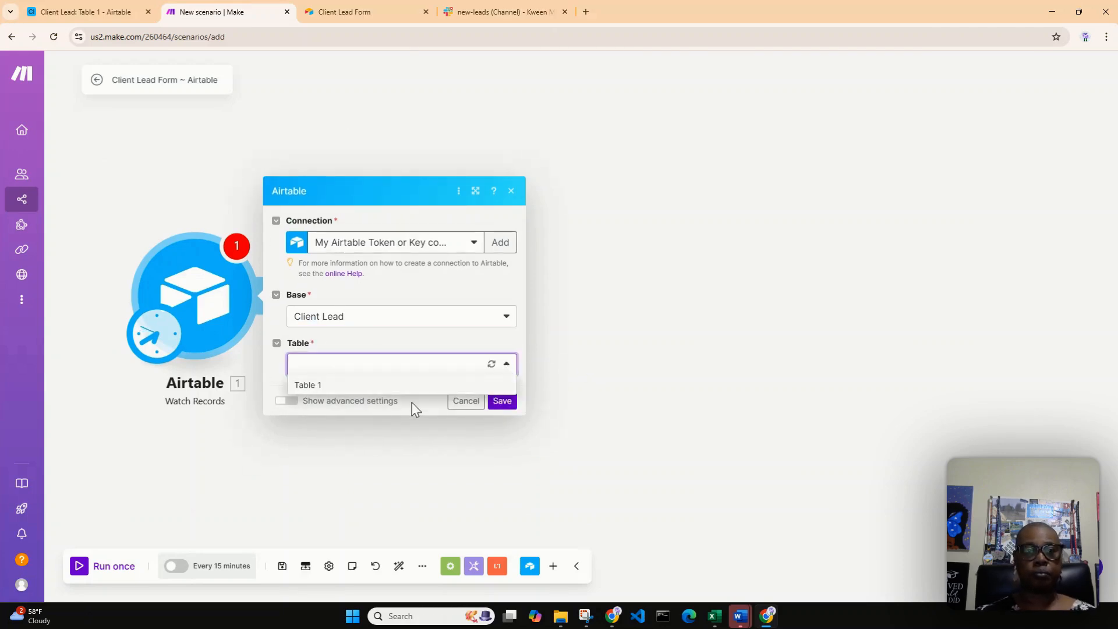
{"action": "left_click", "coordinate": [402, 387]}
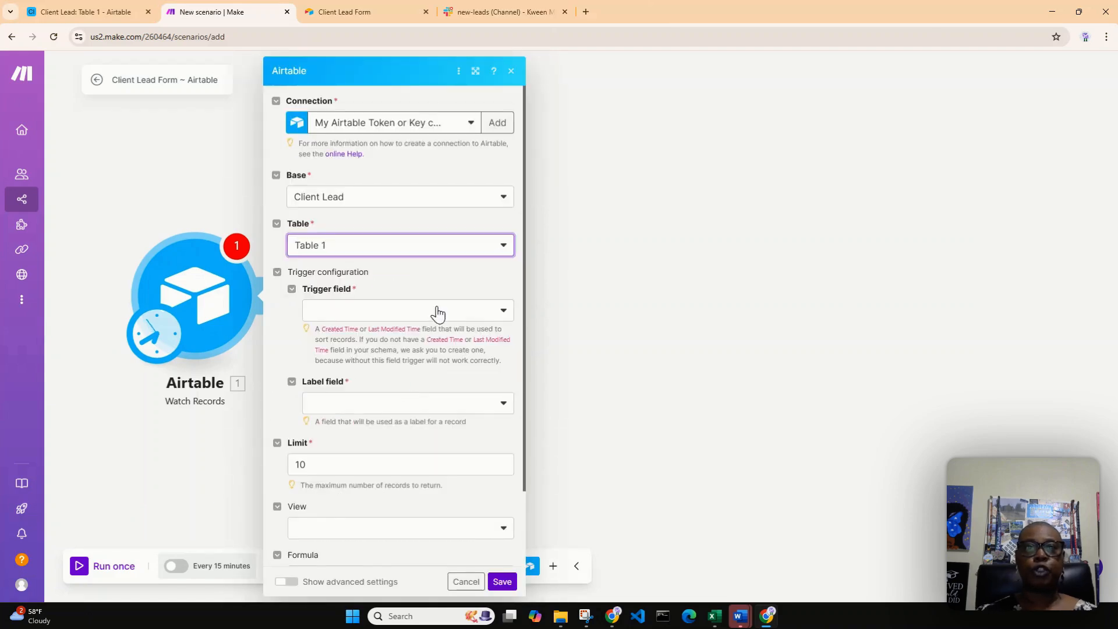
Use Initial Contact as the trigger field and check that column in the Client Lead table in Airtable
{"action": "left_click", "coordinate": [502, 311]}
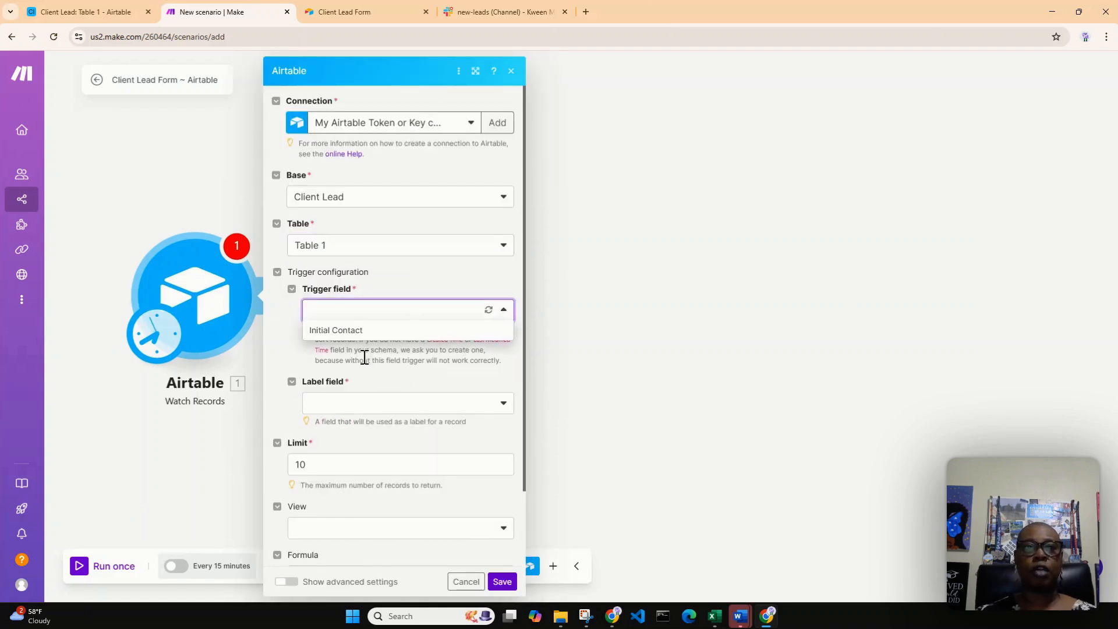
{"action": "left_click", "coordinate": [373, 331]}
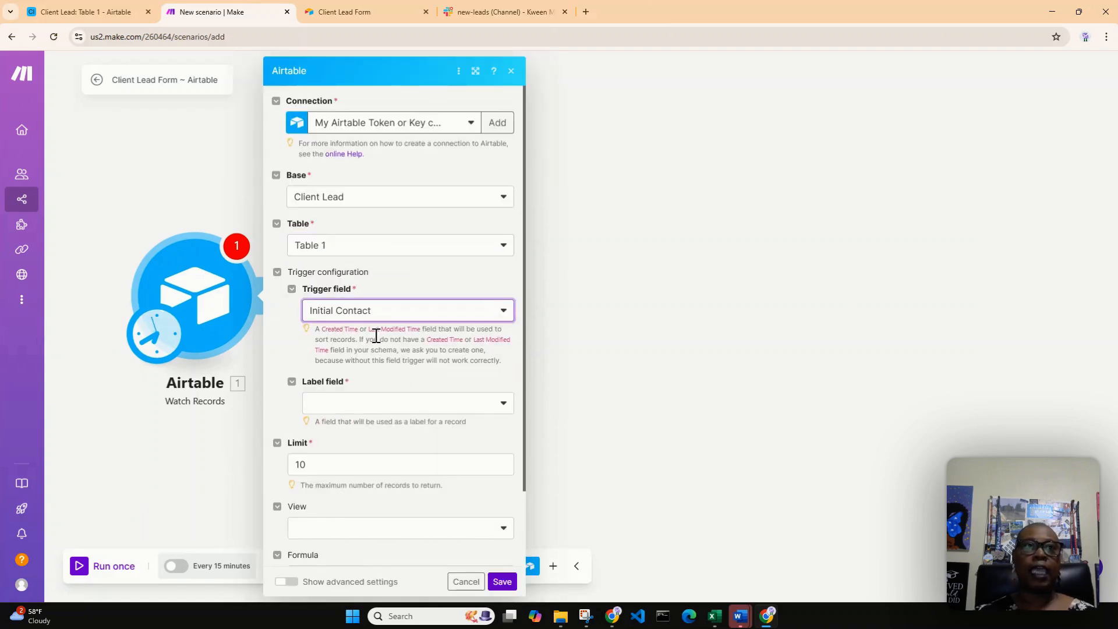
{"action": "left_click", "coordinate": [105, 18]}
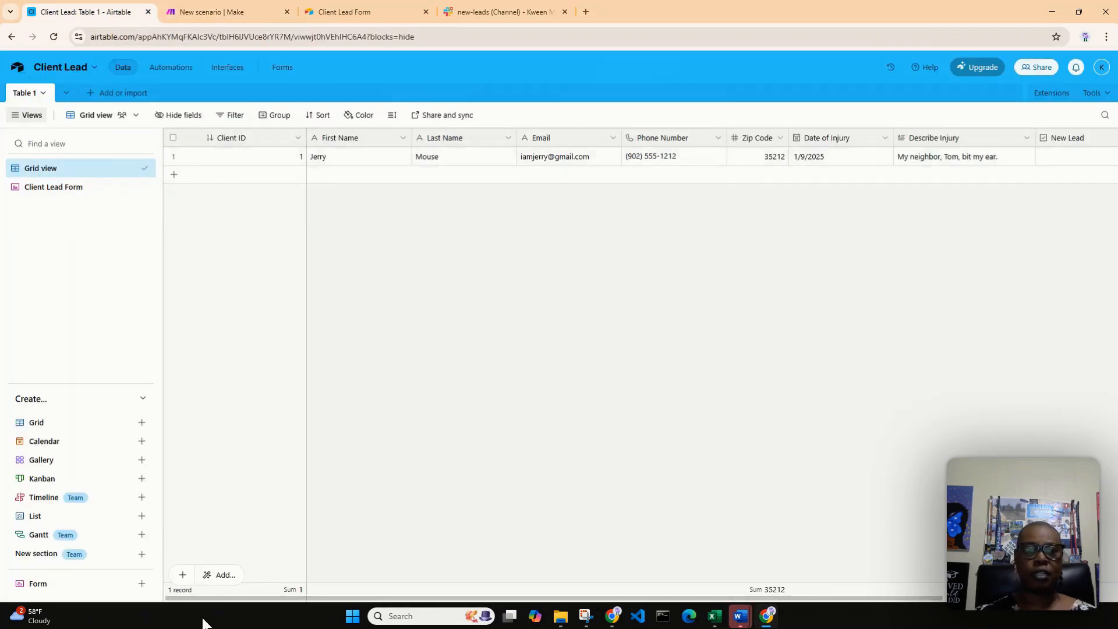
{"action": "left_click", "coordinate": [232, 592]}
{"action": "left_click_drag", "start_coordinate": [224, 599], "coordinate": [429, 558]}
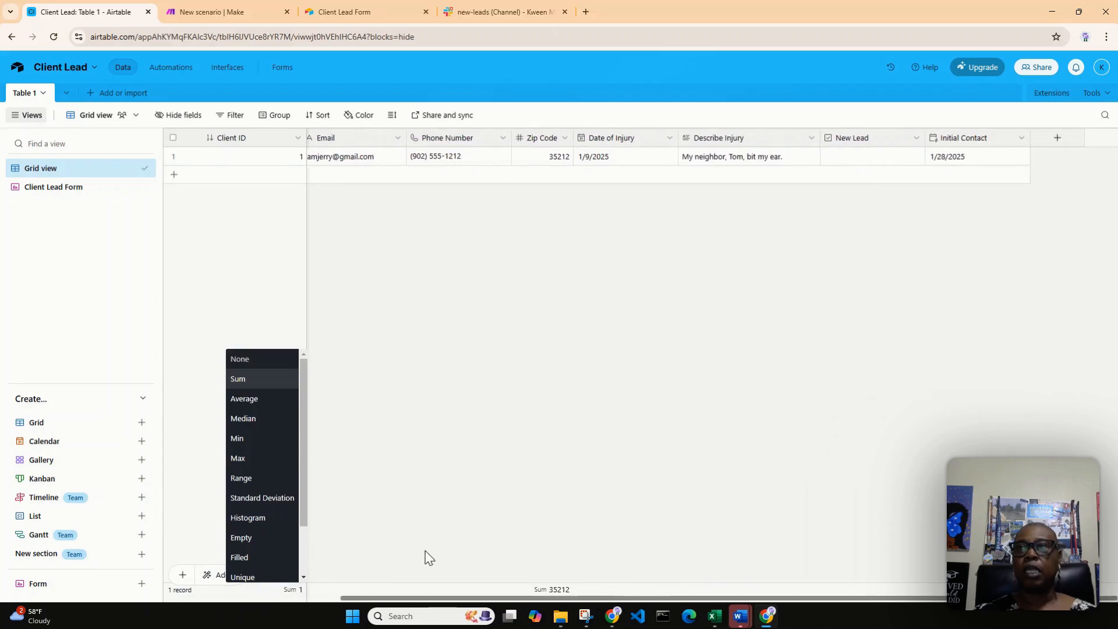
{"action": "left_click", "coordinate": [430, 558]}
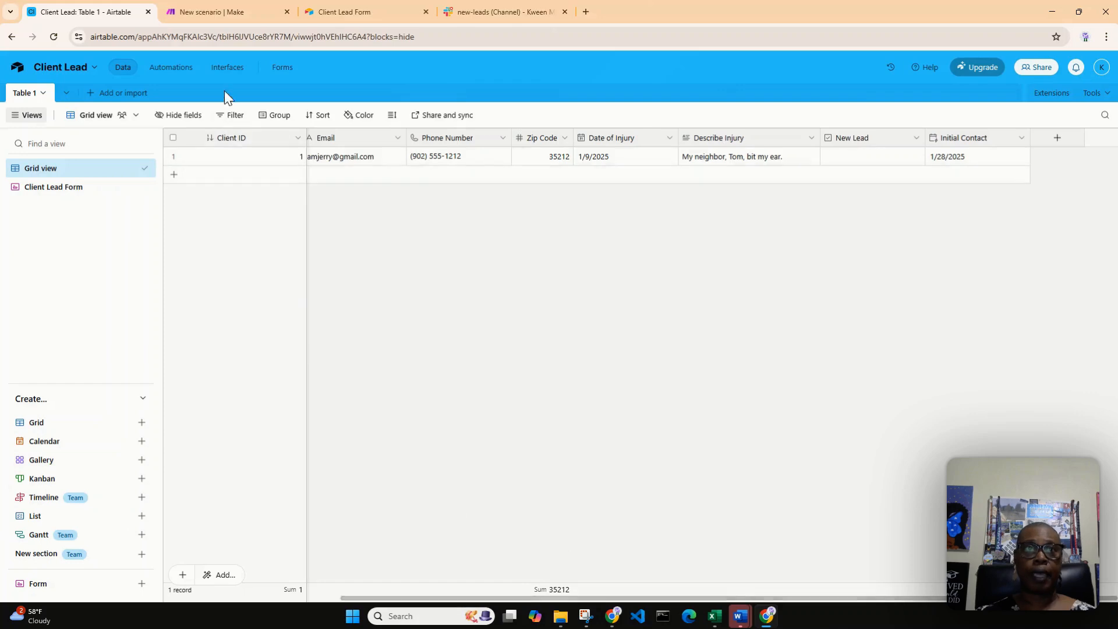
Back in Make, set the Watch Records label field to Client ID and the record limit to 1
{"action": "left_click", "coordinate": [219, 14]}
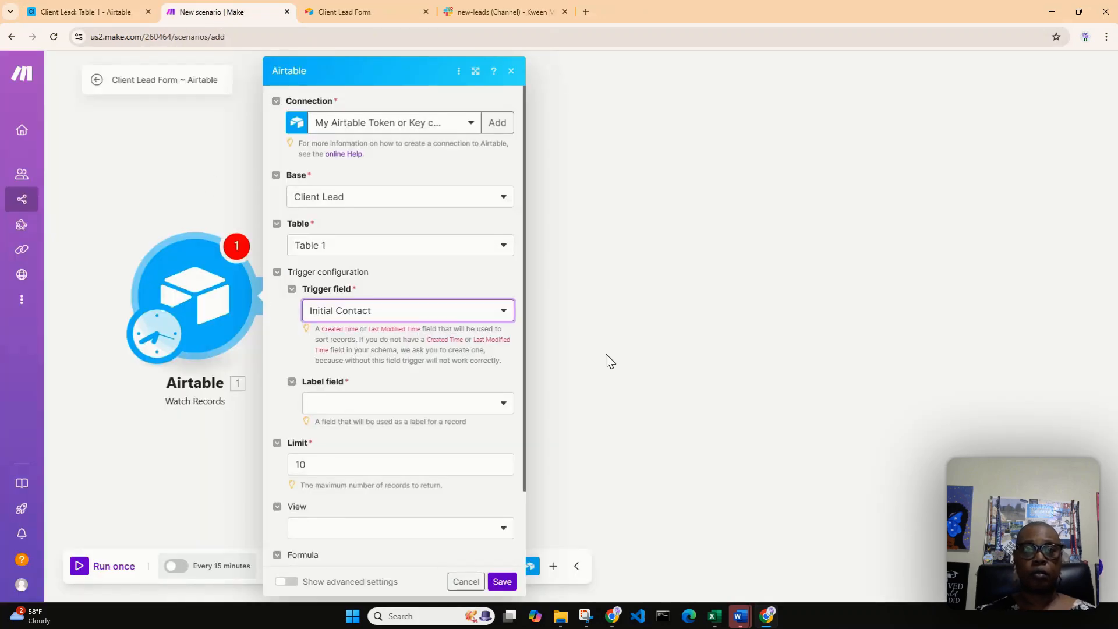
{"action": "left_click", "coordinate": [504, 405]}
{"action": "left_click", "coordinate": [384, 446]}
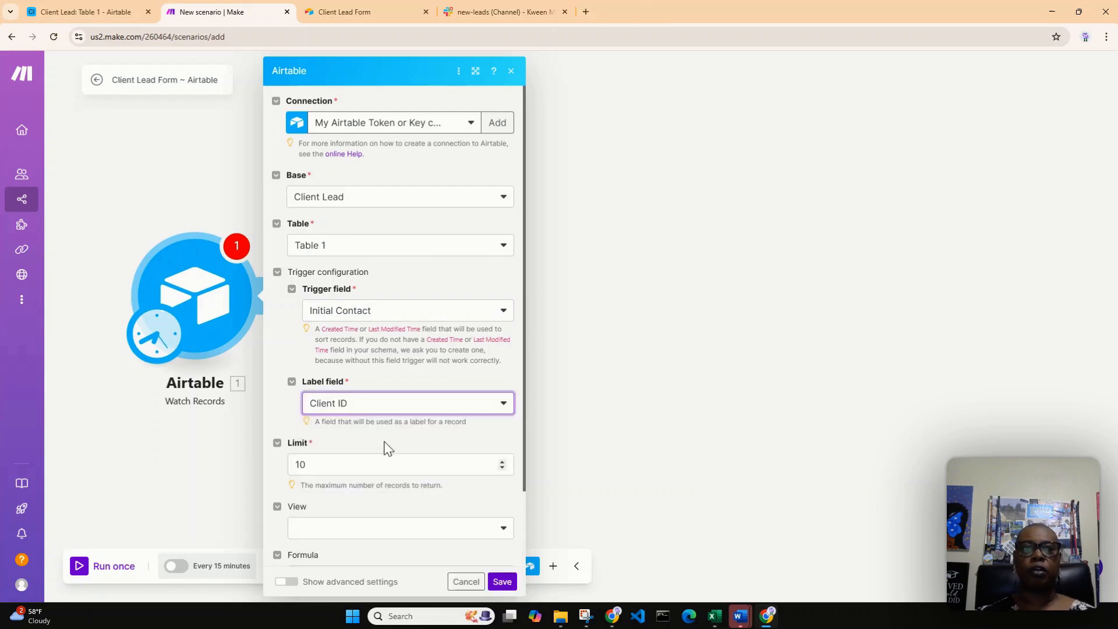
{"action": "double_click", "coordinate": [317, 464]}
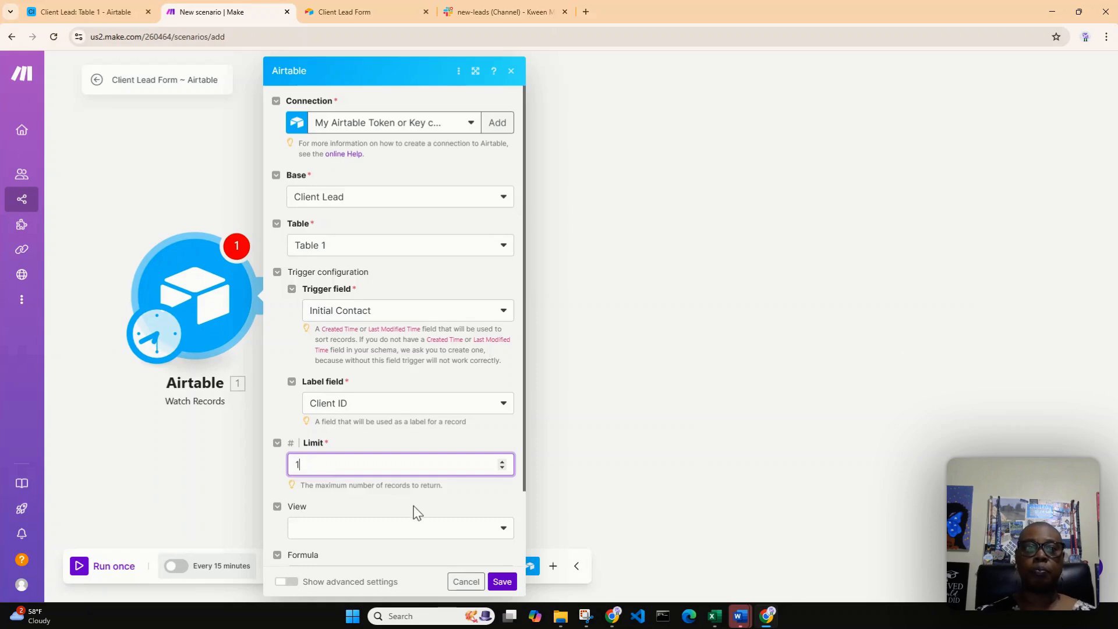
Compare the Client Lead Form and Grid view in Airtable, and save the Watch Records module with Grid view as its view
{"action": "scroll", "coordinate": [425, 504], "scroll_direction": "down", "scroll_amount": 3}
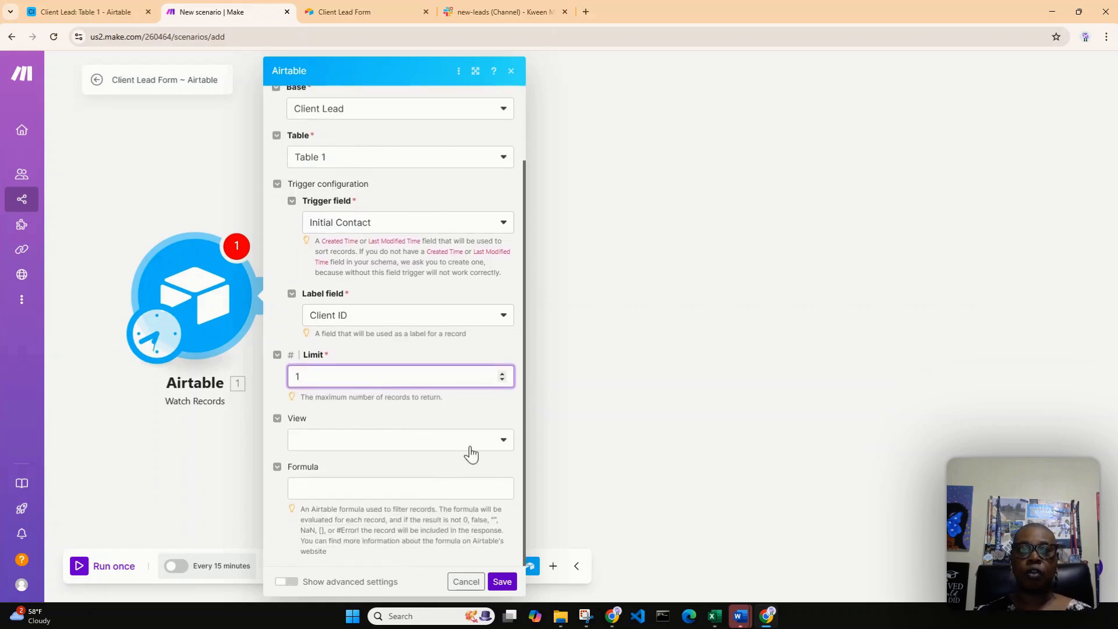
{"action": "left_click", "coordinate": [503, 447]}
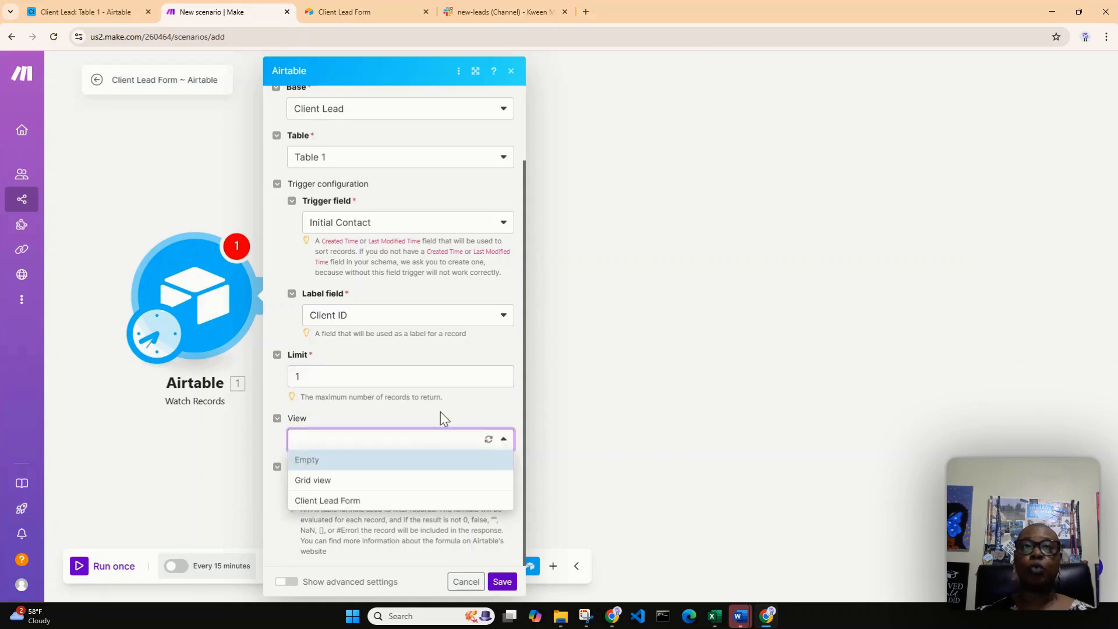
{"action": "left_click", "coordinate": [51, 8]}
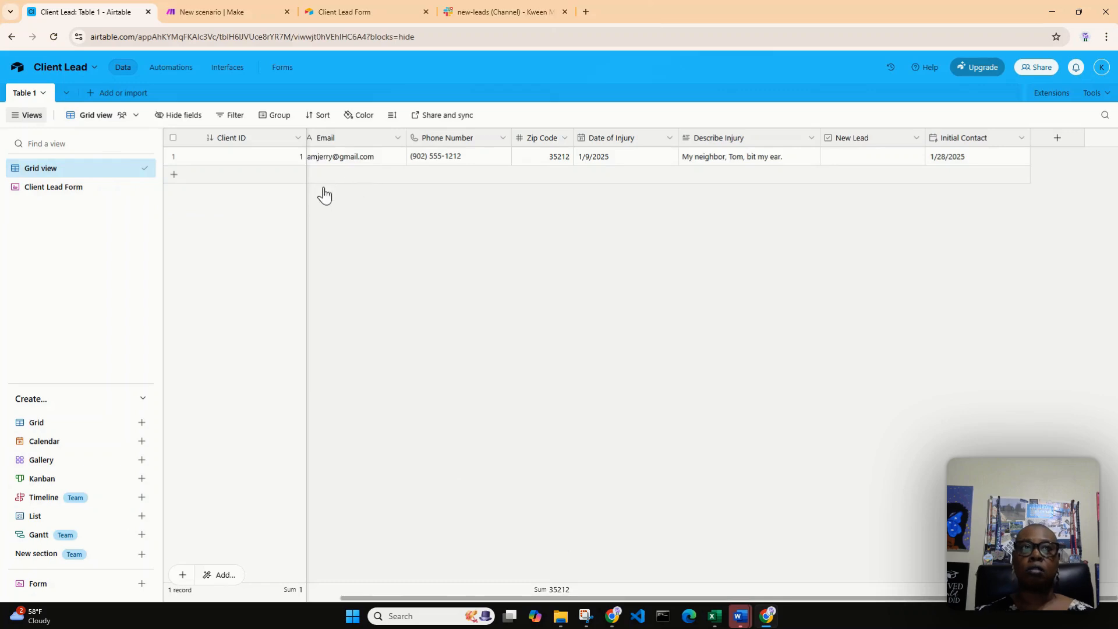
{"action": "left_click", "coordinate": [31, 191]}
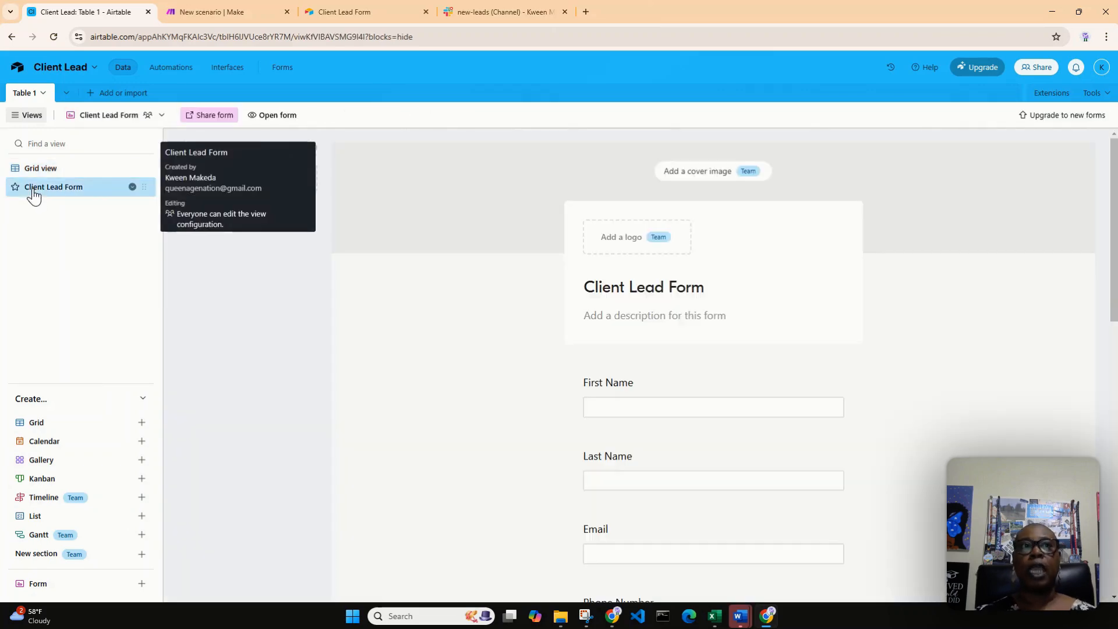
{"action": "left_click", "coordinate": [43, 171]}
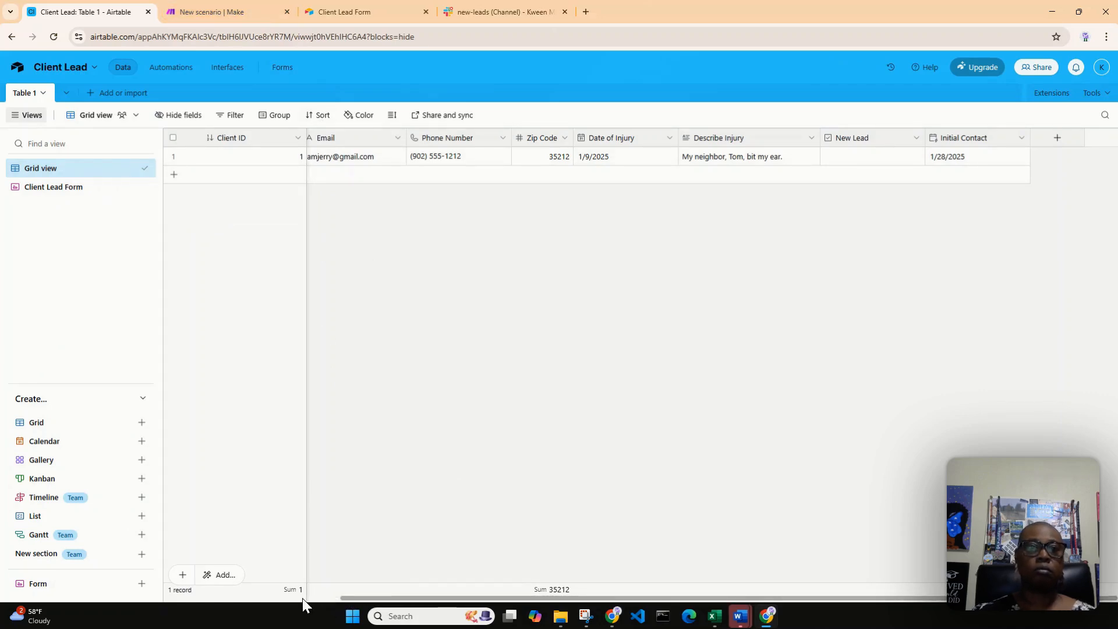
{"action": "left_click_drag", "start_coordinate": [356, 597], "coordinate": [314, 599]}
{"action": "left_click", "coordinate": [183, 11]}
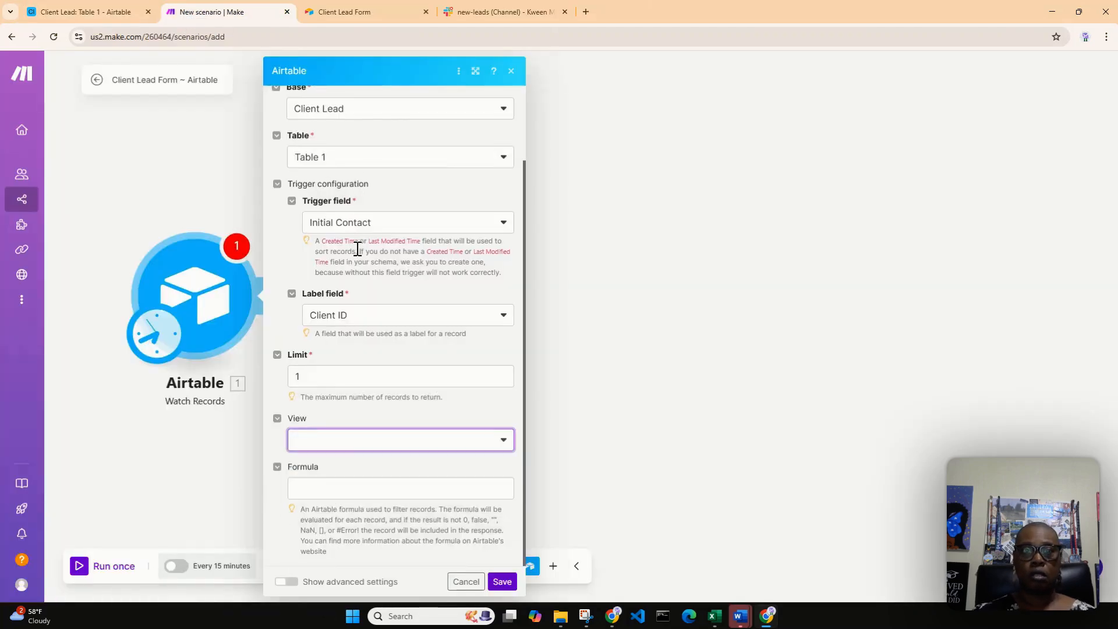
{"action": "left_click", "coordinate": [505, 443]}
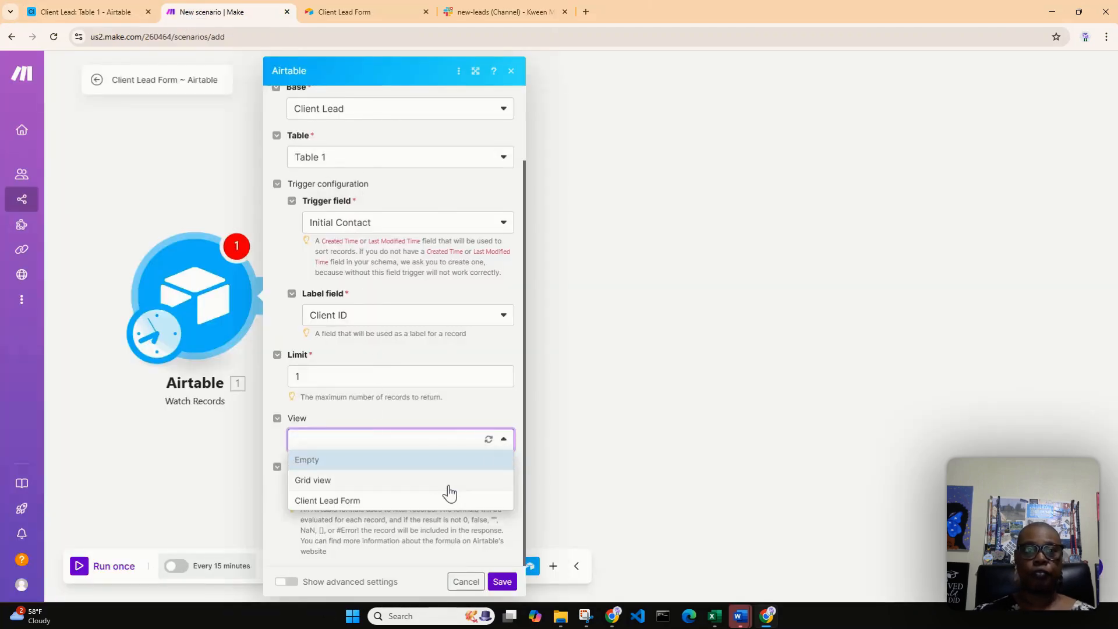
{"action": "left_click", "coordinate": [443, 479]}
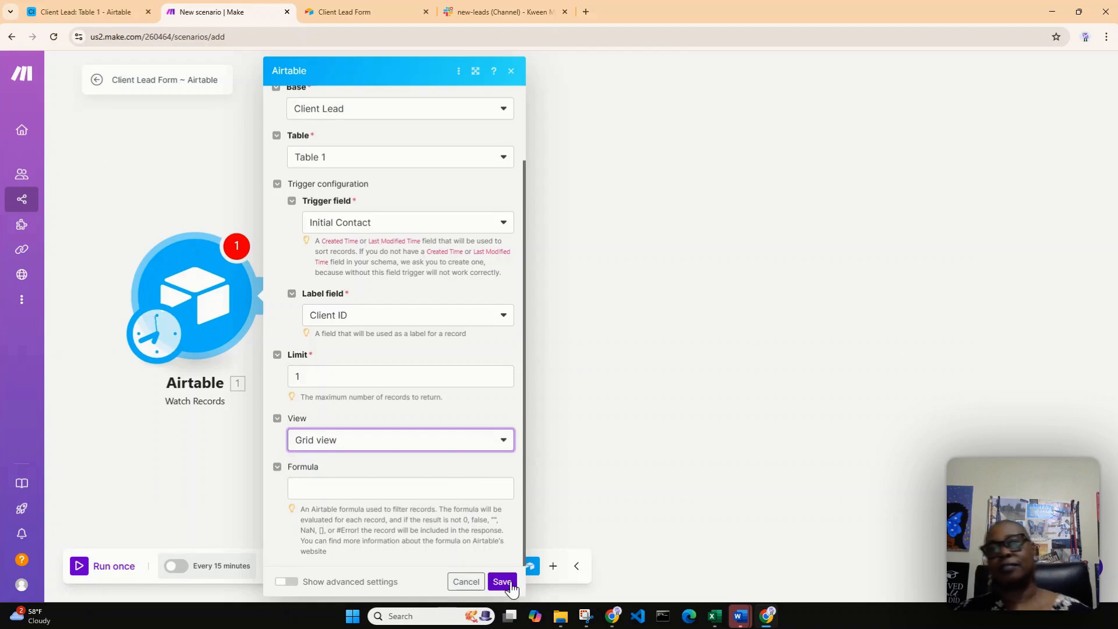
{"action": "left_click", "coordinate": [502, 582]}
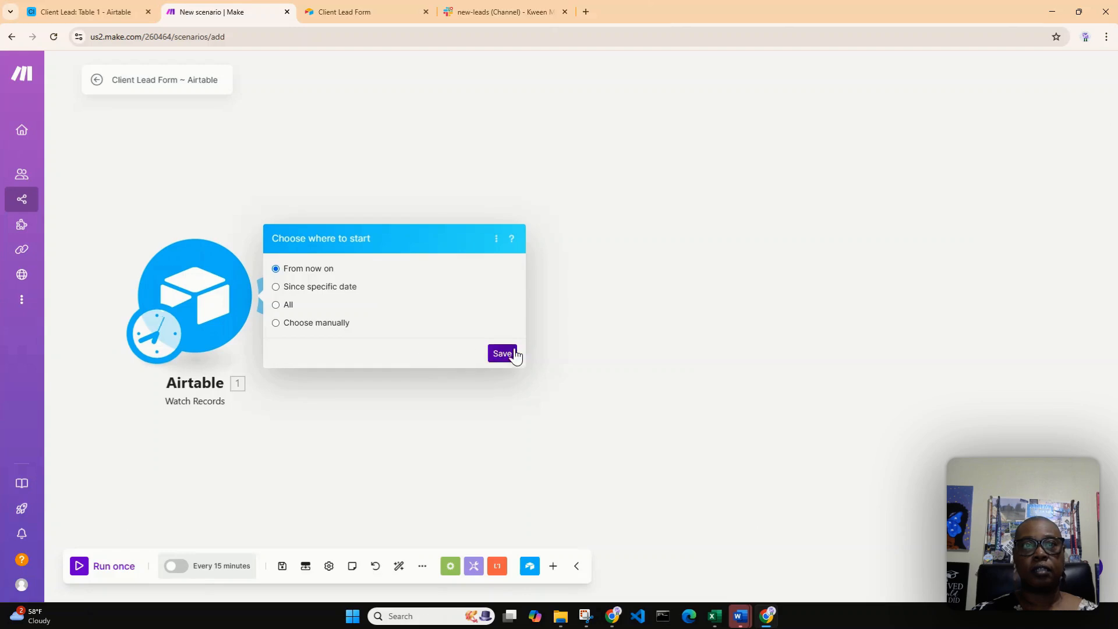
Set the trigger's starting point manually to the record labelled 1 and save it
{"action": "left_click", "coordinate": [325, 324]}
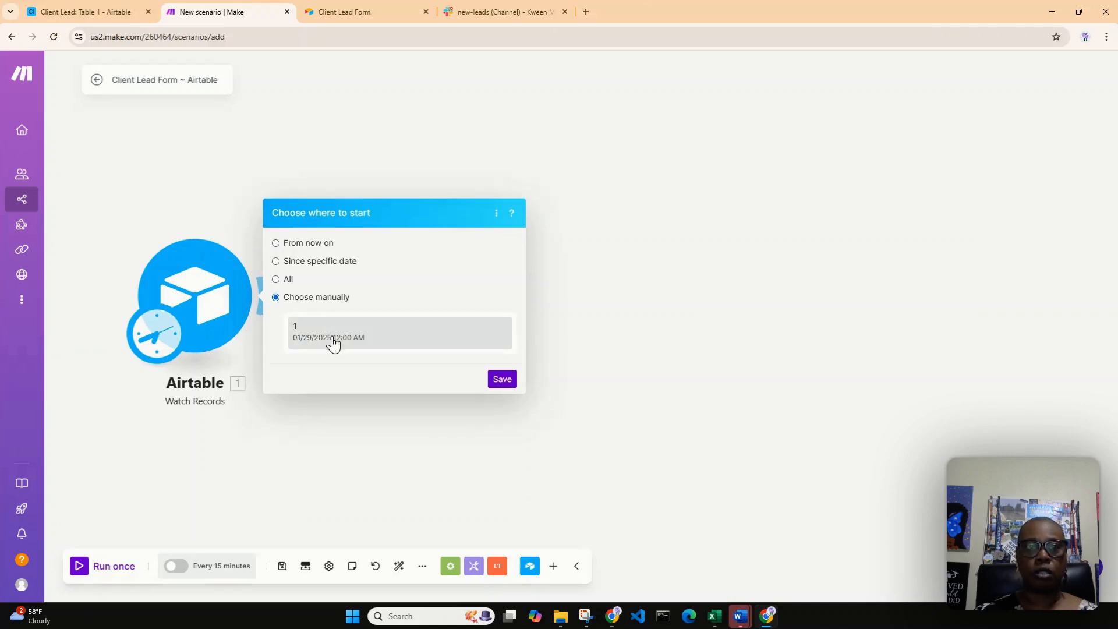
{"action": "left_click", "coordinate": [330, 338]}
{"action": "left_click", "coordinate": [509, 382]}
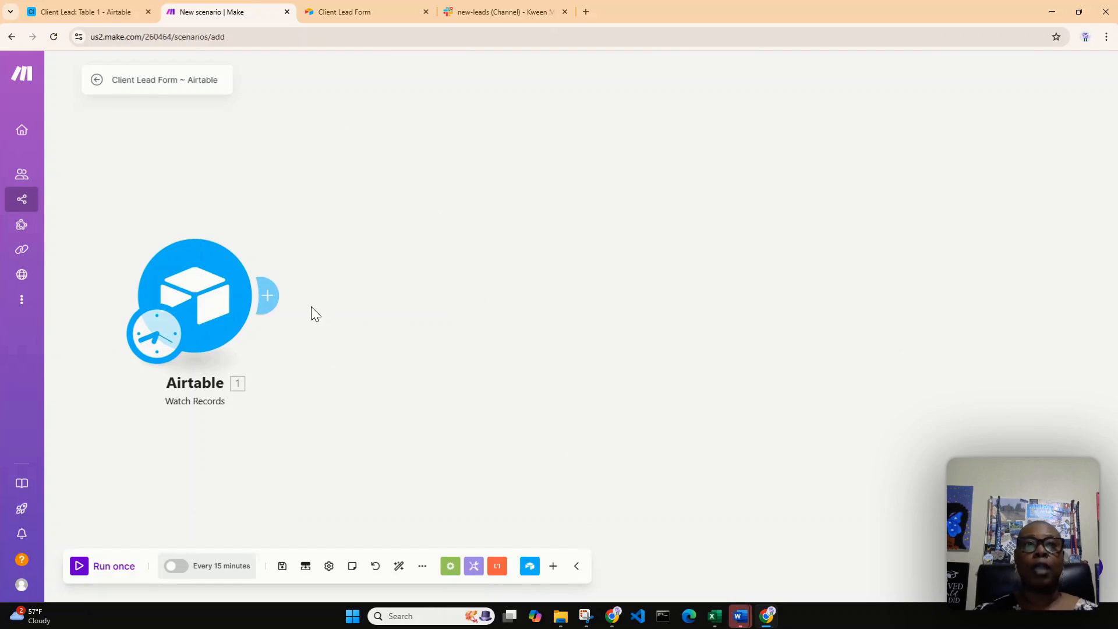
Add a Slack Create a Message module after the Airtable Watch Records module
{"action": "left_click", "coordinate": [269, 300]}
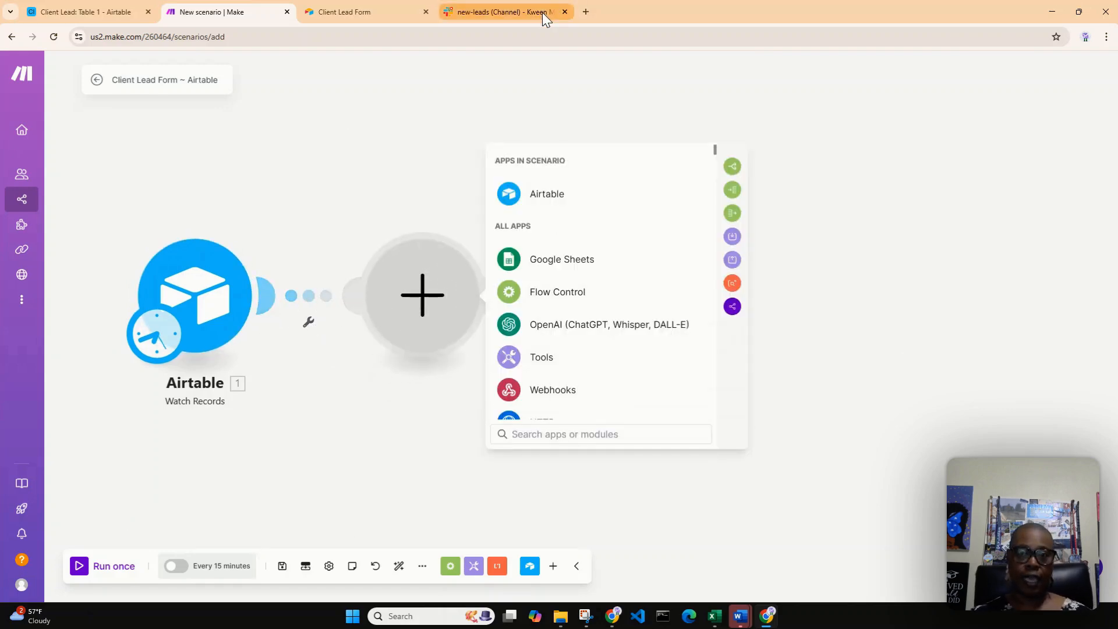
{"action": "type", "text": "sla"}
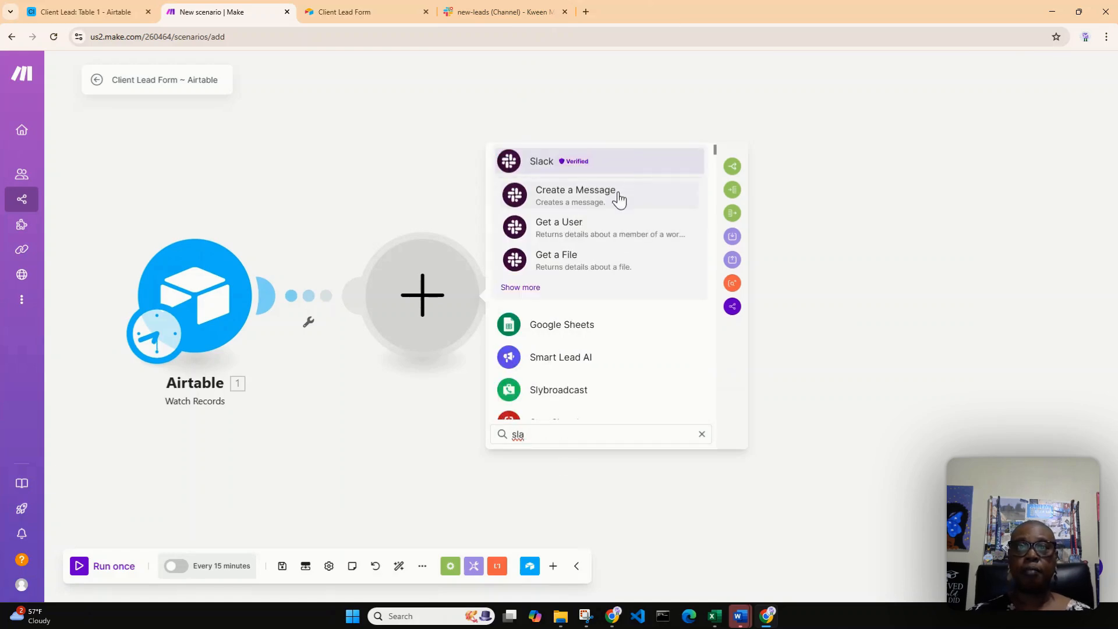
{"action": "left_click", "coordinate": [619, 195]}
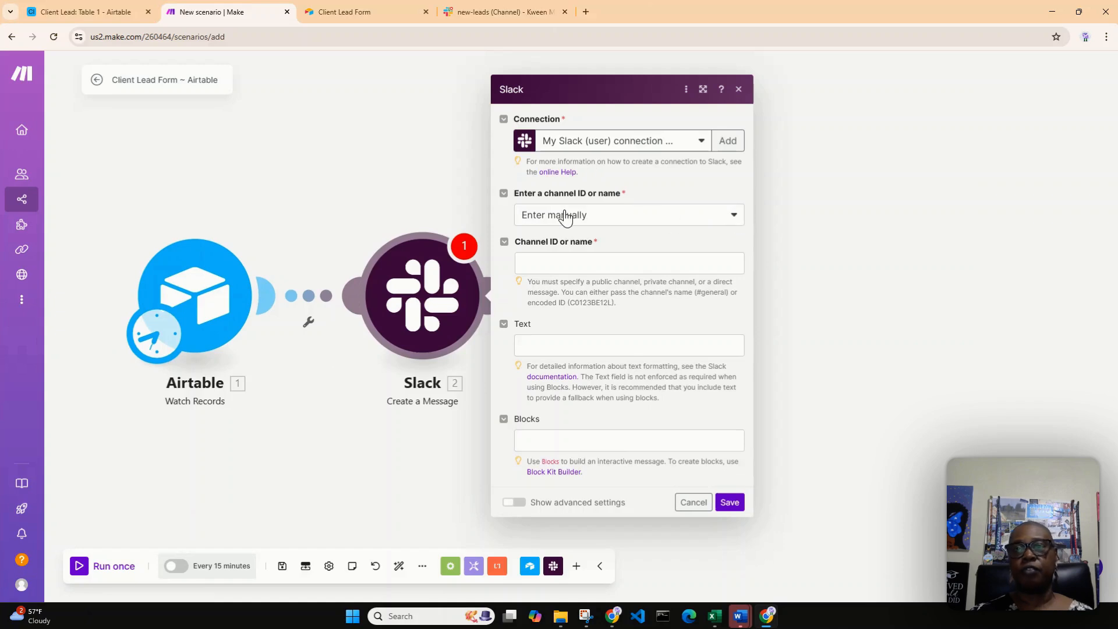
Set the Slack message's destination to the public channel new-leads, selected from the list
{"action": "left_click", "coordinate": [734, 216]}
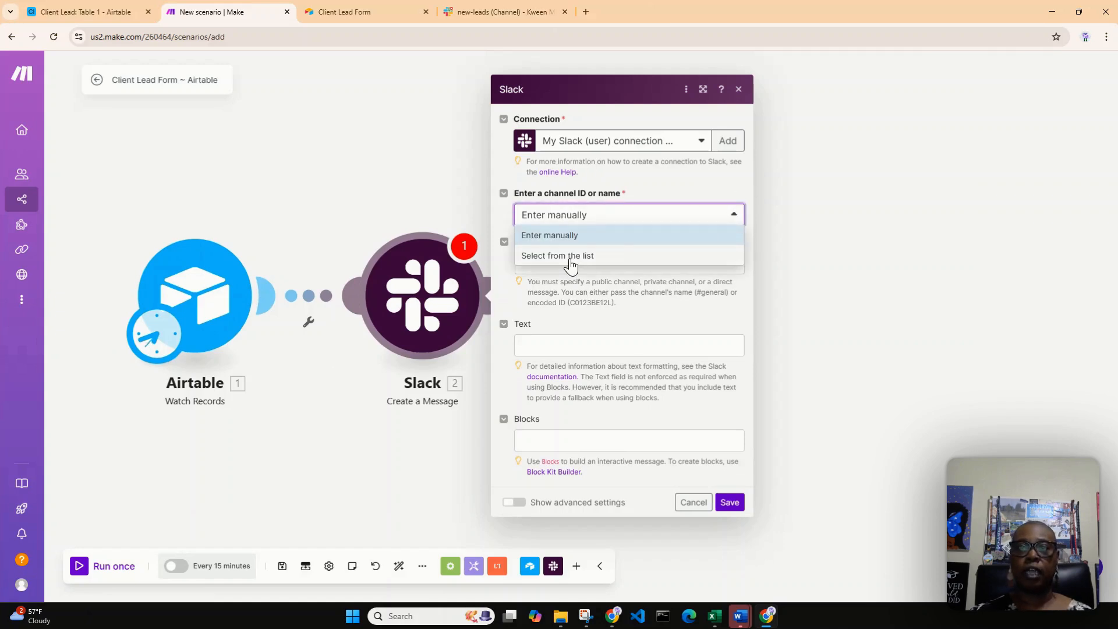
{"action": "left_click", "coordinate": [569, 256]}
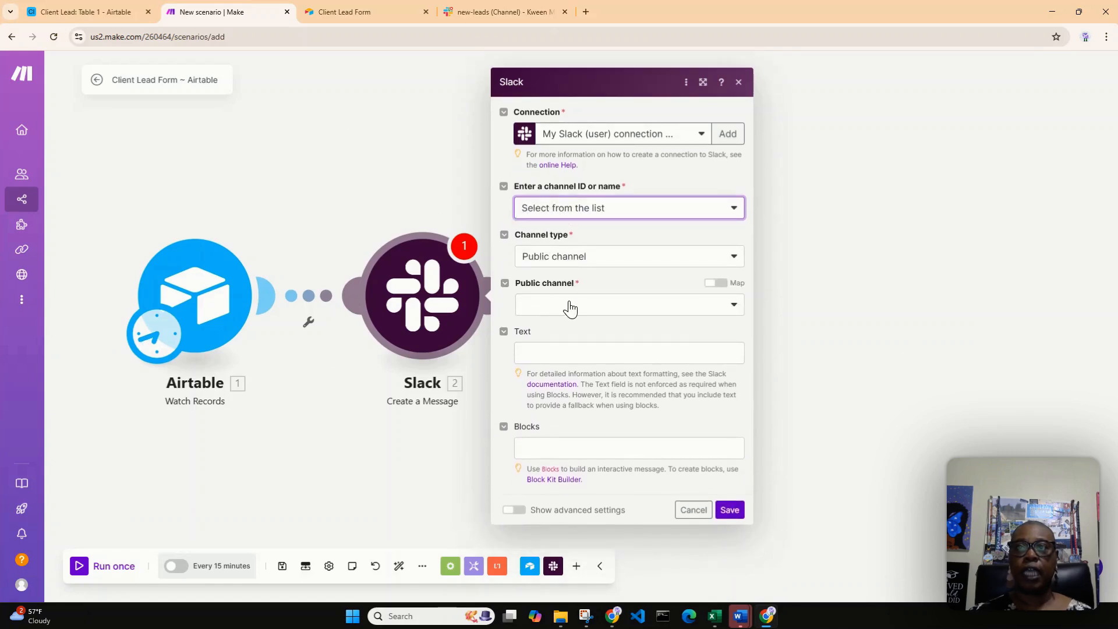
{"action": "left_click", "coordinate": [735, 305]}
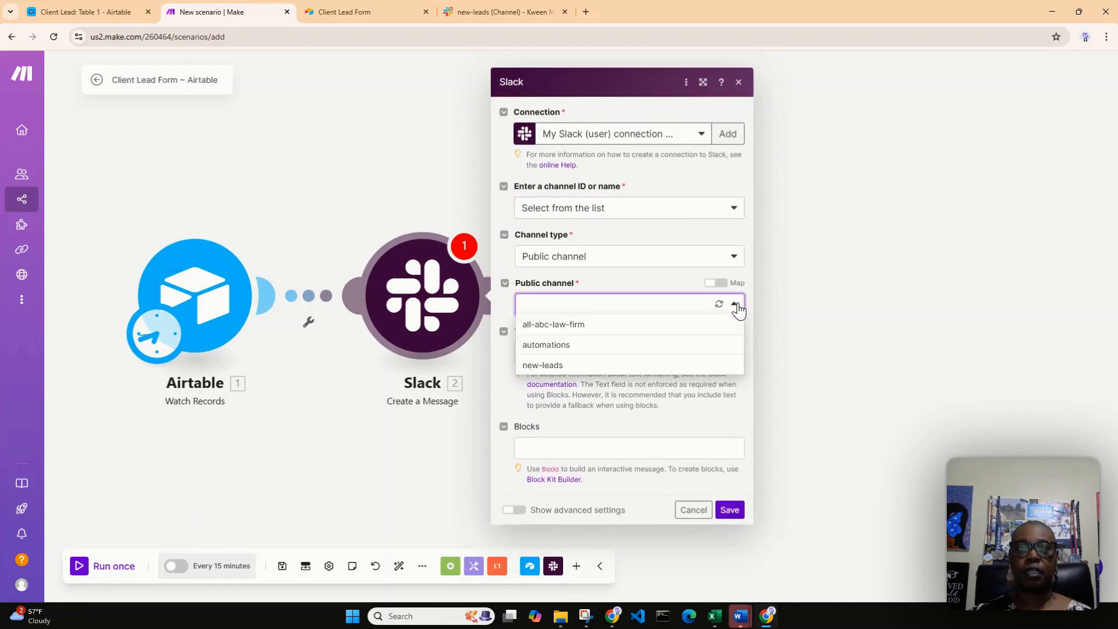
{"action": "left_click", "coordinate": [614, 366]}
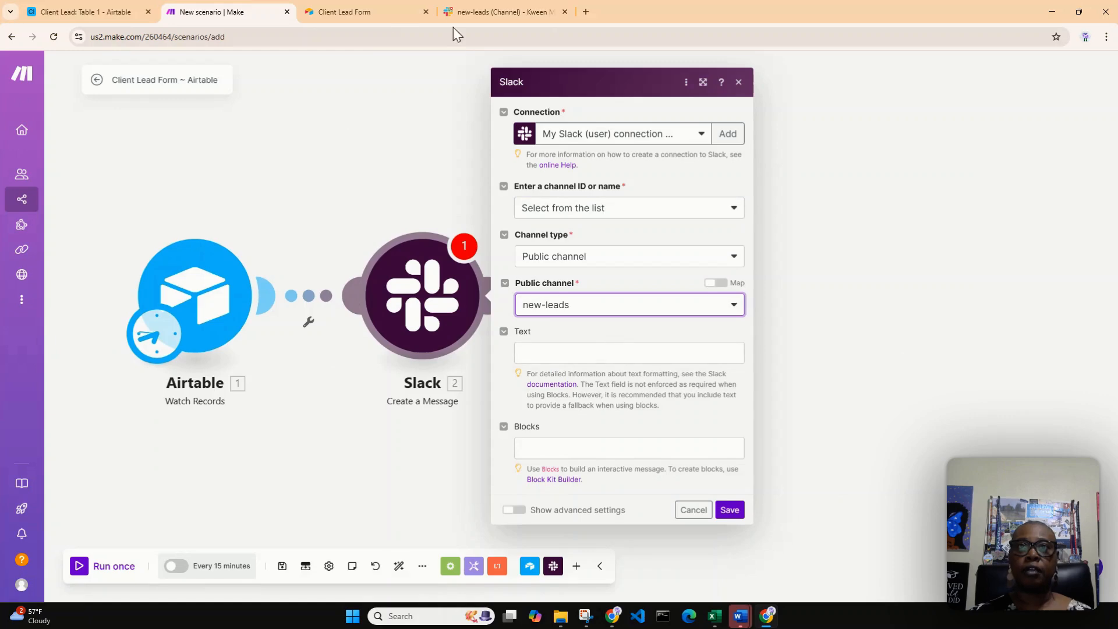
Switch to Slack and copy the full text of the January 24th New Lead message in the new-leads channel
{"action": "left_click", "coordinate": [475, 12]}
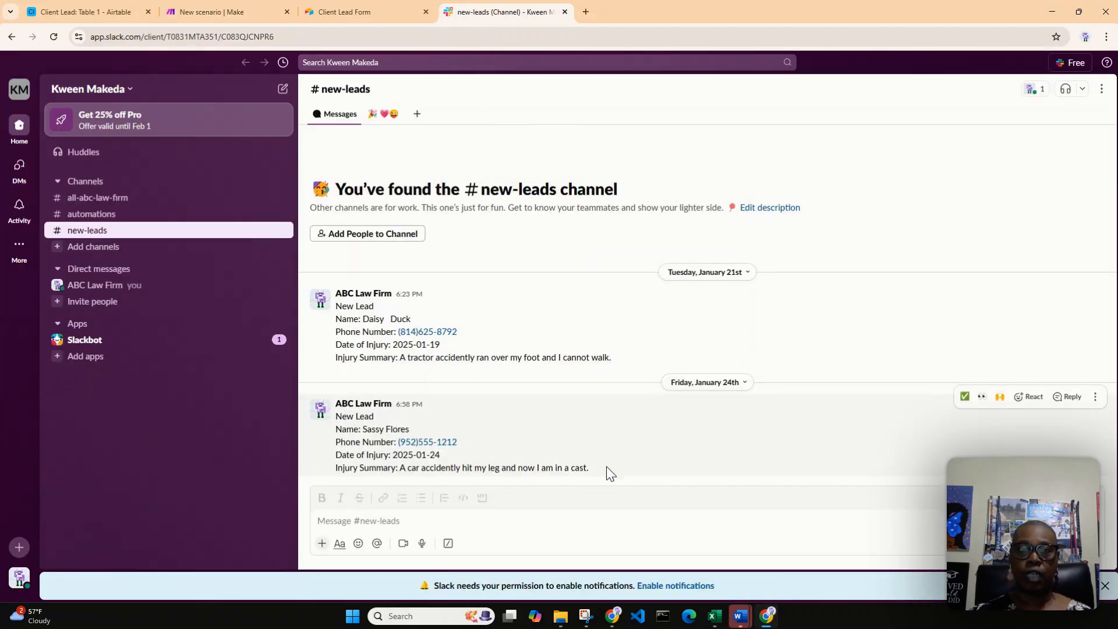
{"action": "mouse_move", "coordinate": [606, 467]}
{"action": "left_mouse_down"}
{"action": "mouse_move", "coordinate": [400, 486]}
{"action": "mouse_move", "coordinate": [337, 423]}
{"action": "mouse_move", "coordinate": [620, 473]}
{"action": "left_mouse_up"}
{"action": "left_click", "coordinate": [339, 419]}
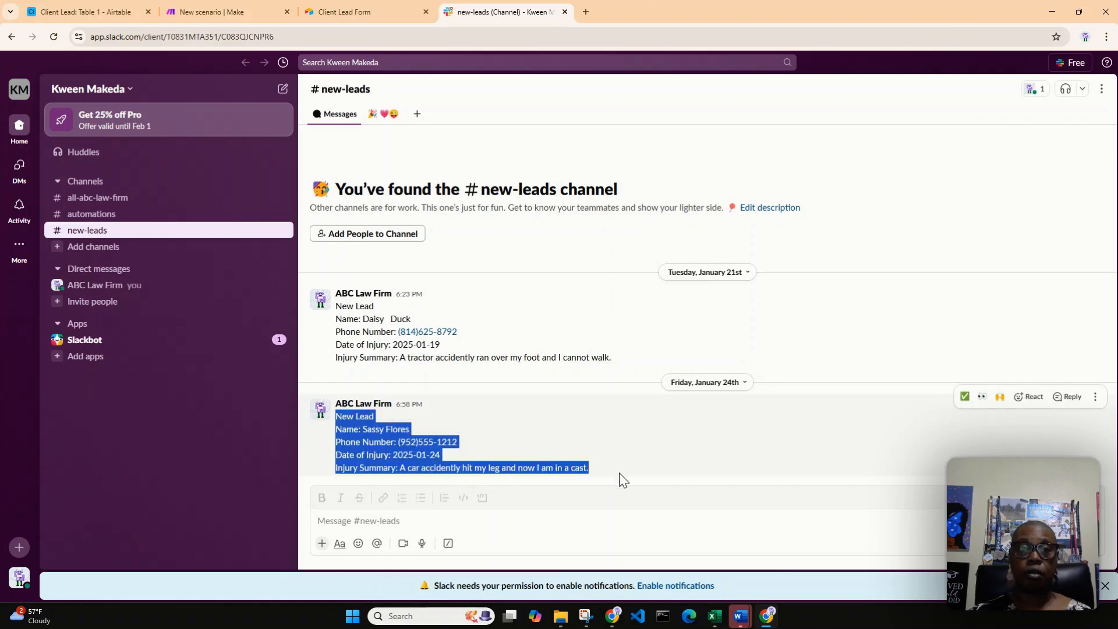
{"action": "right_click", "coordinate": [372, 446]}
{"action": "left_click", "coordinate": [392, 461]}
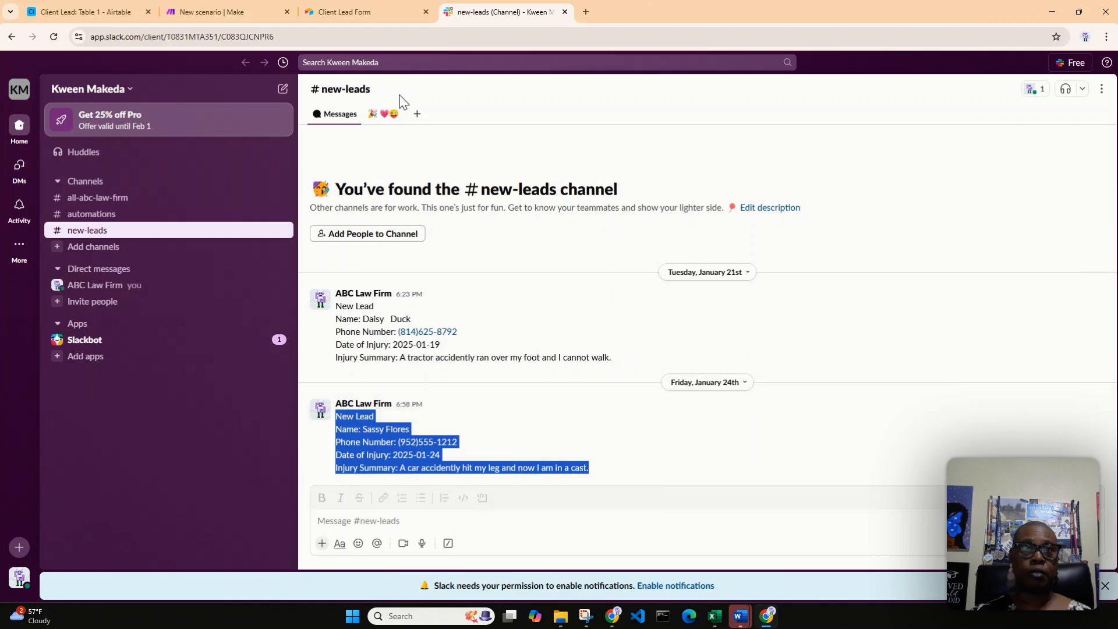
Return to the Make scenario and paste the copied lead message as plain text into the Slack module's Text field
{"action": "left_click", "coordinate": [236, 12]}
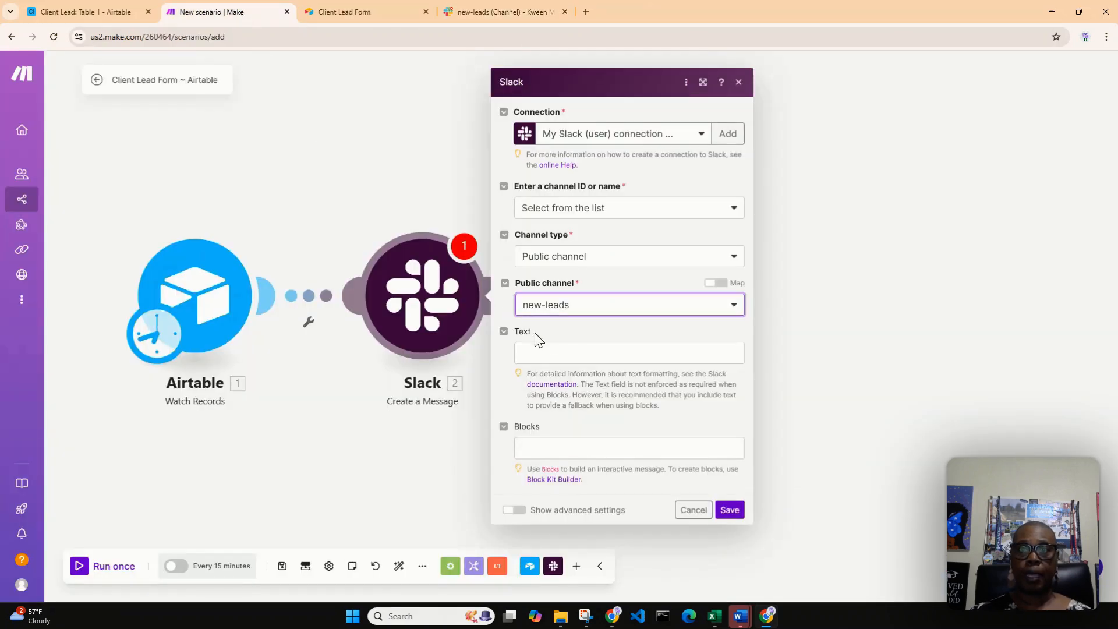
{"action": "left_click", "coordinate": [542, 355]}
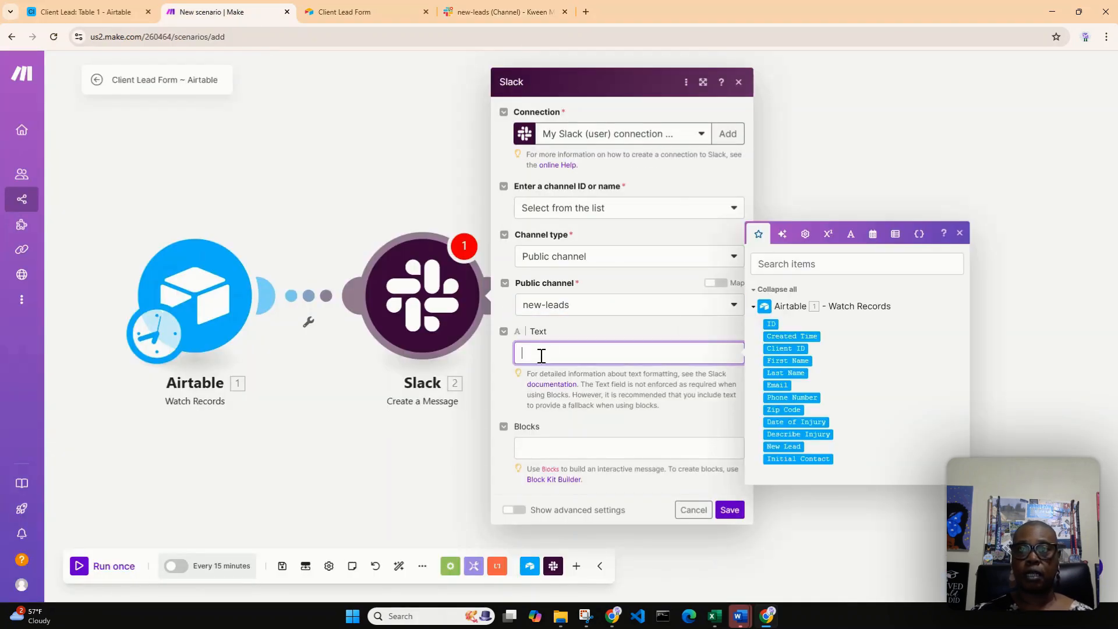
{"action": "right_click", "coordinate": [541, 355]}
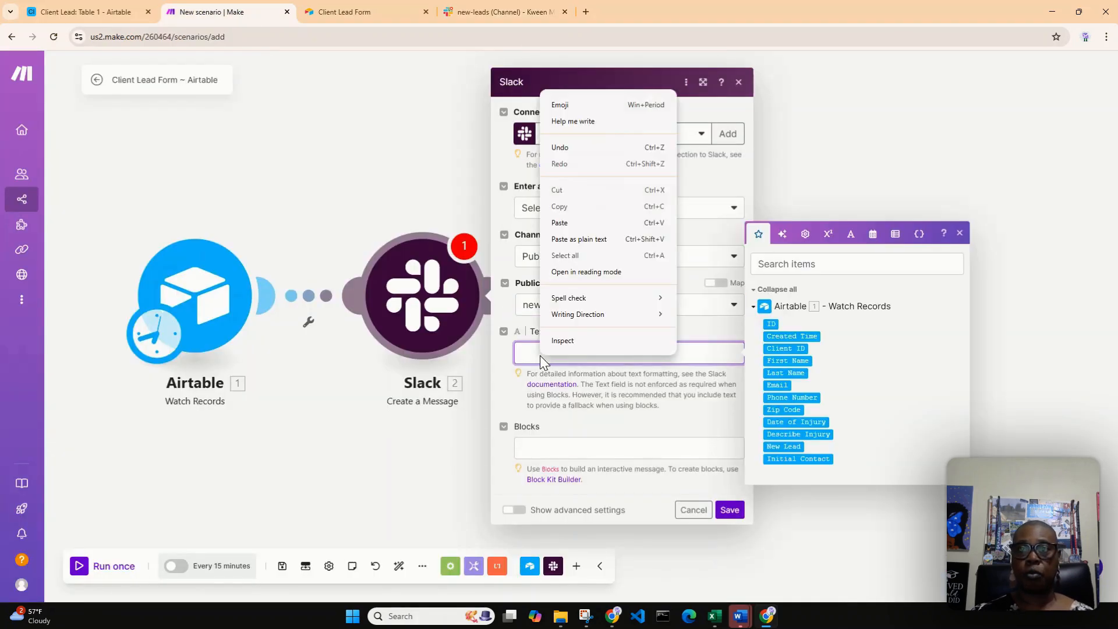
{"action": "left_click", "coordinate": [597, 240]}
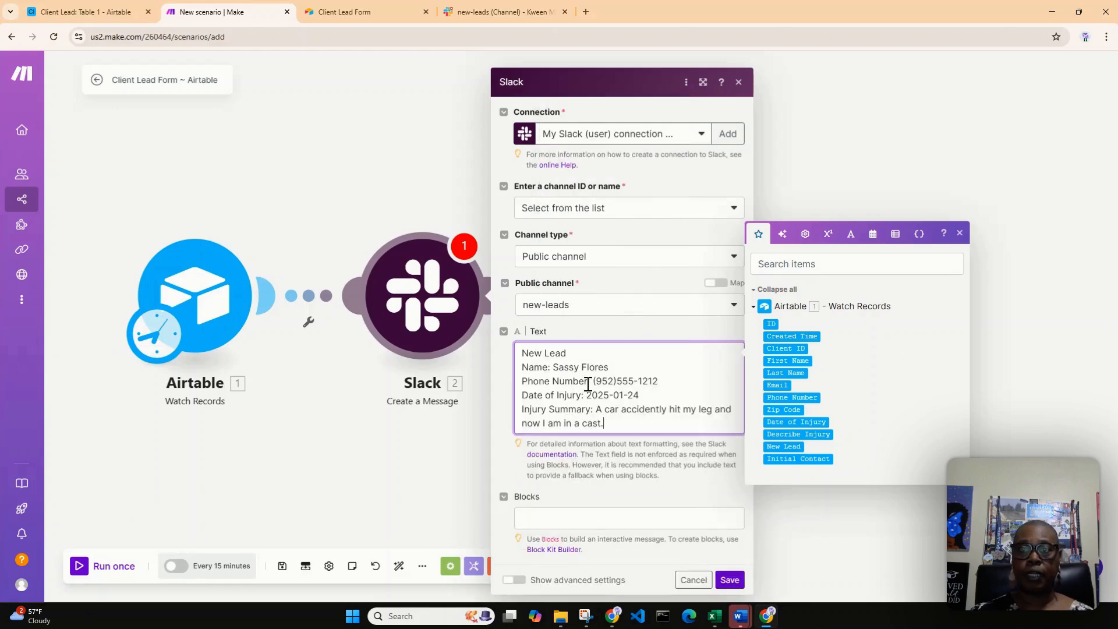
Remove the sample name, phone number, injury date and injury summary from the Slack message text, keeping only the labels
{"action": "left_click_drag", "start_coordinate": [620, 359], "coordinate": [554, 370]}
{"action": "key", "text": "BackSpace"}
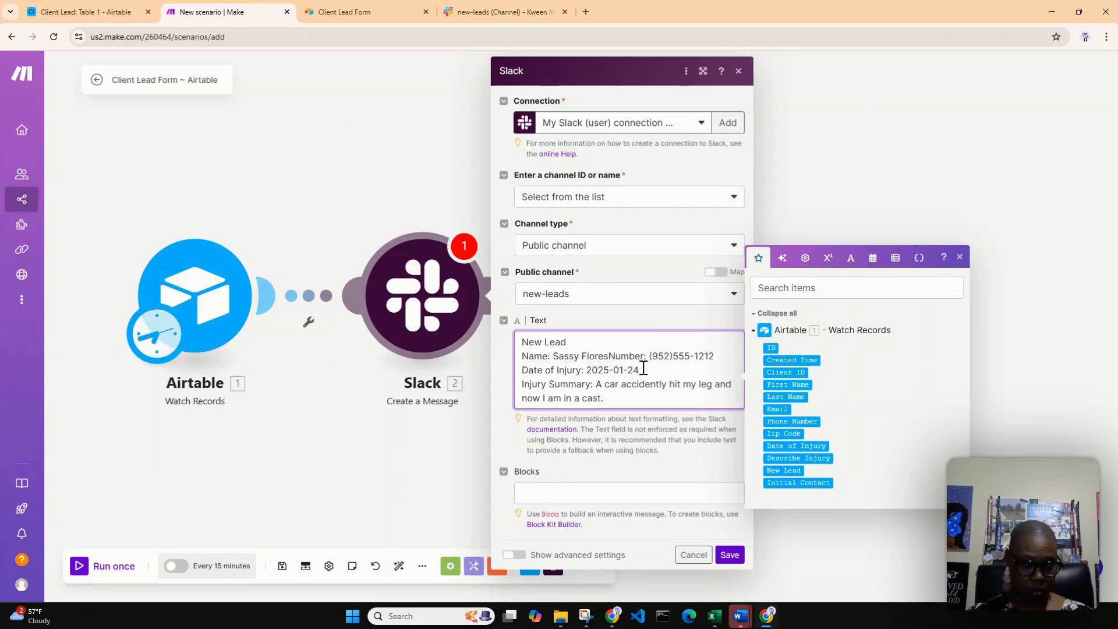
{"action": "key", "text": "ctrl+z"}
{"action": "left_click_drag", "start_coordinate": [610, 357], "coordinate": [552, 357]}
{"action": "key", "text": "BackSpace"}
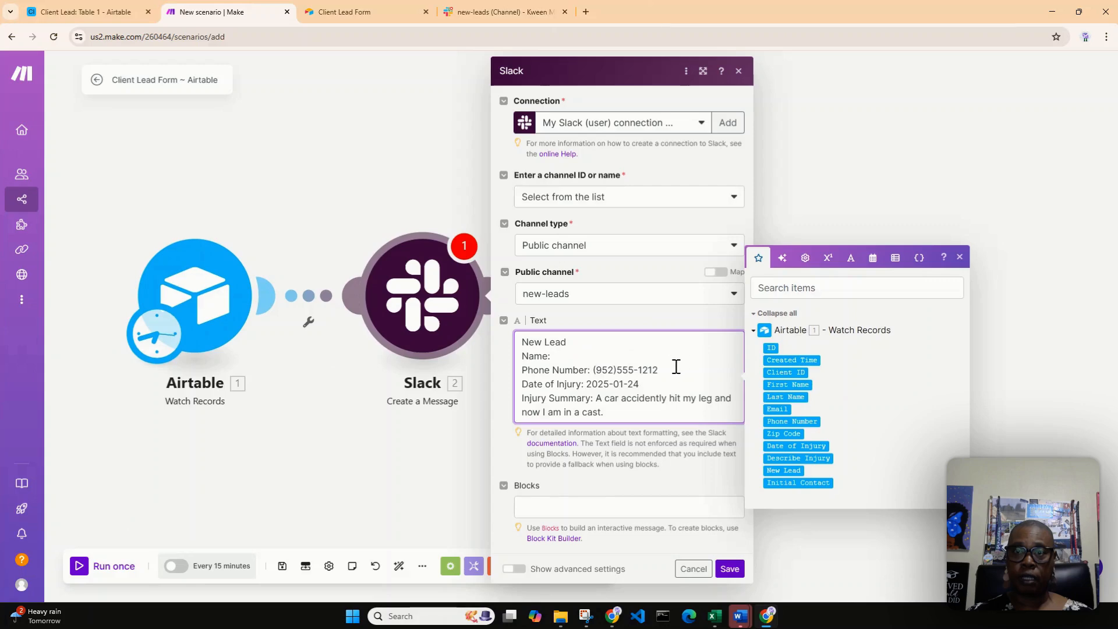
{"action": "left_click_drag", "start_coordinate": [658, 370], "coordinate": [599, 402]}
{"action": "key", "text": "BackSpace"}
{"action": "key", "text": "BackSpace"}
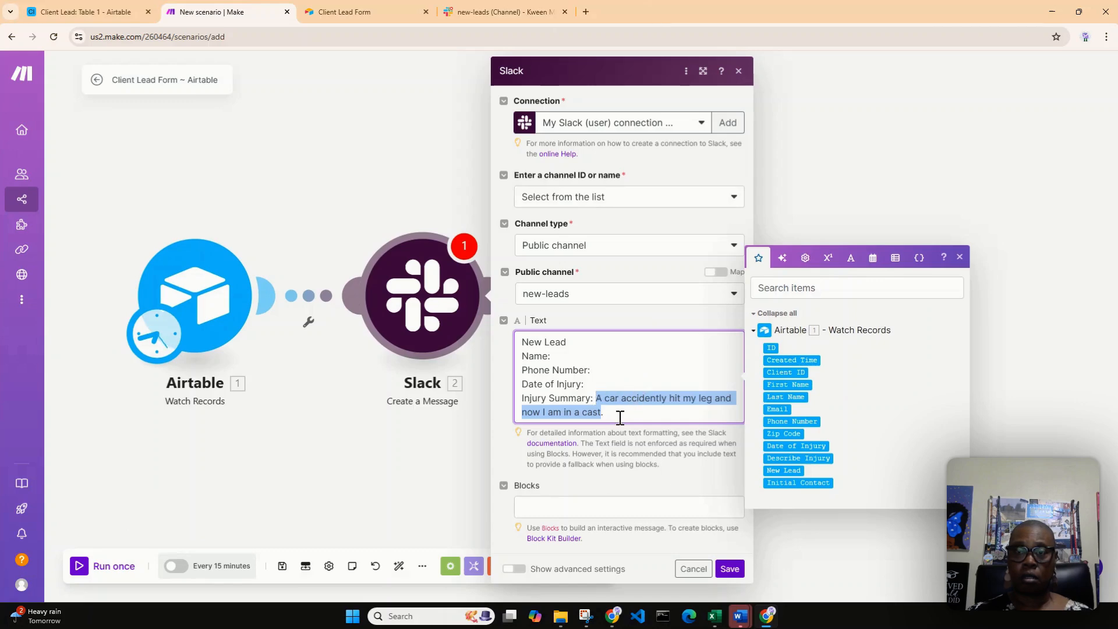
{"action": "left_click_drag", "start_coordinate": [619, 414], "coordinate": [600, 398]}
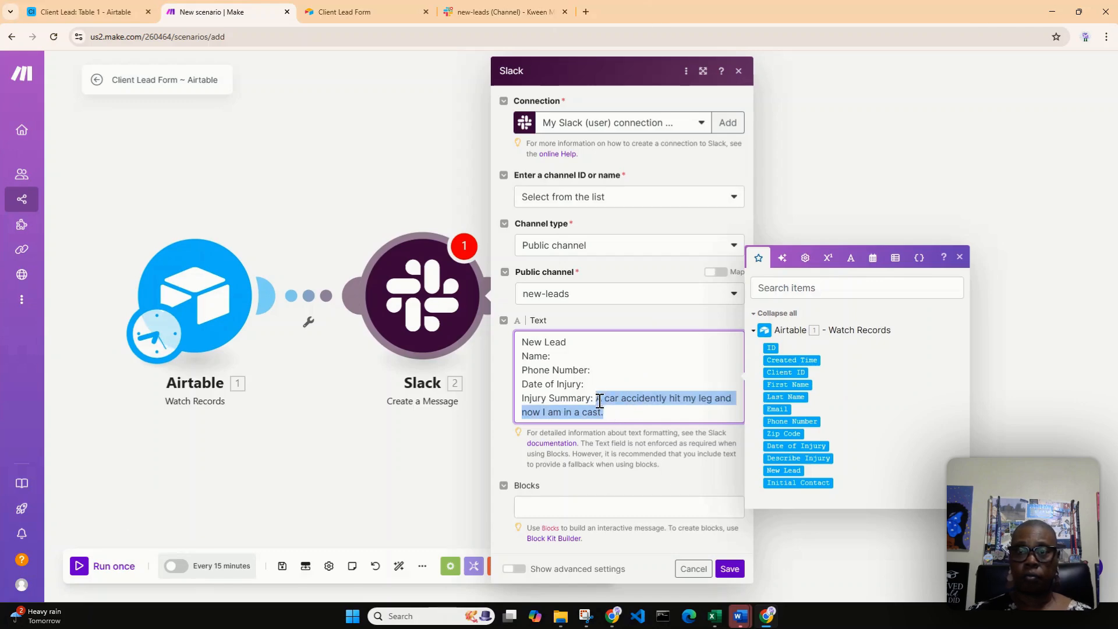
{"action": "key", "text": "BackSpace"}
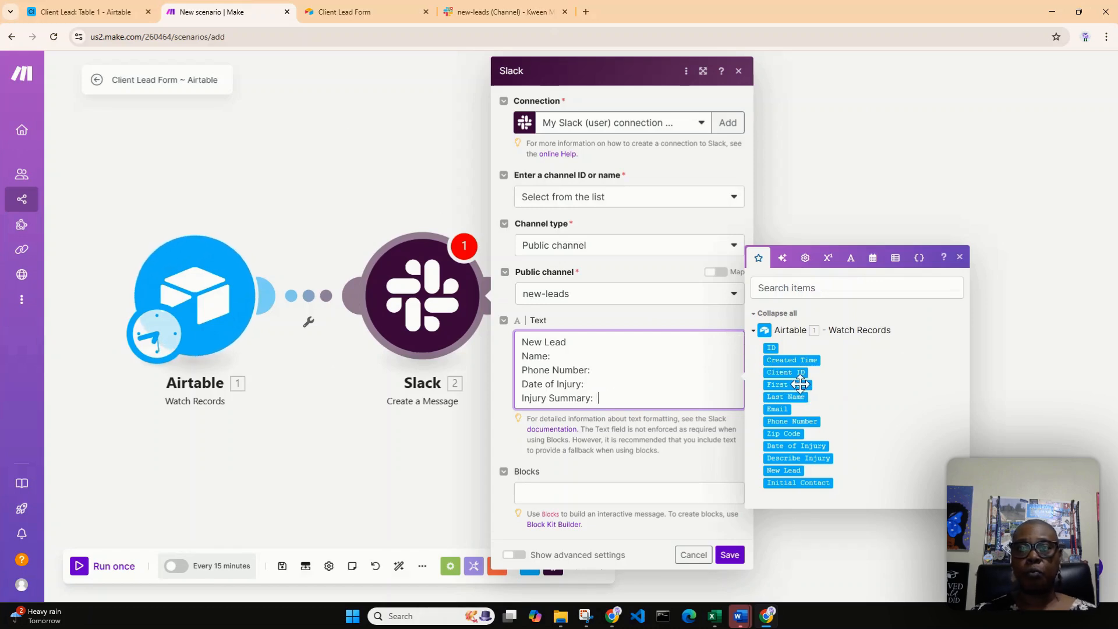
Map the Airtable First Name and Last Name fields after the Name label in the Slack message
{"action": "left_click_drag", "start_coordinate": [803, 386], "coordinate": [626, 356]}
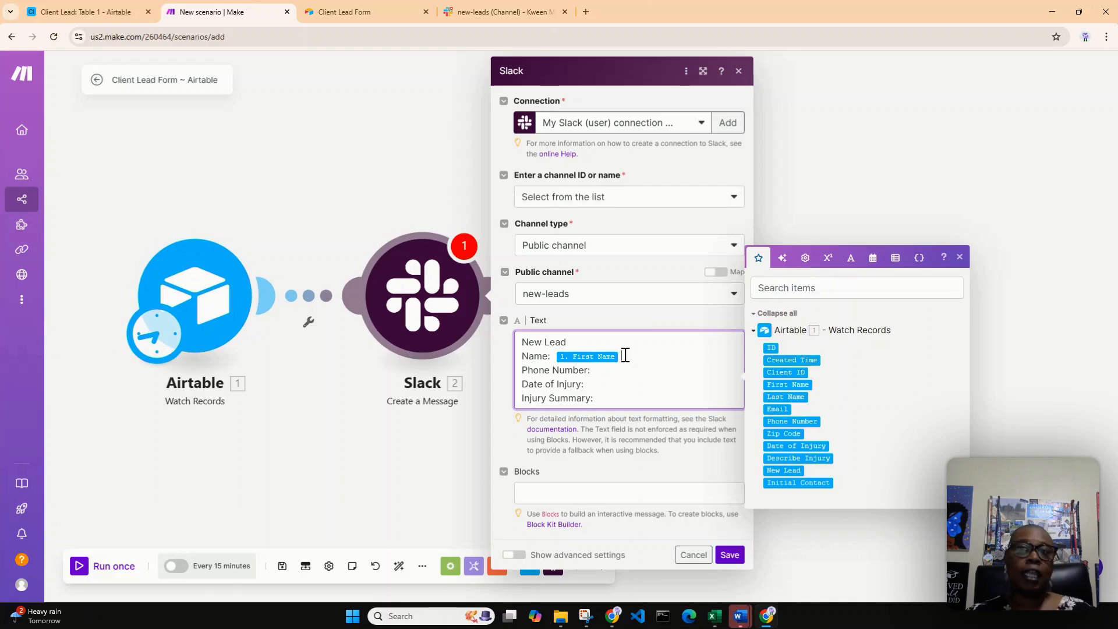
{"action": "left_click", "coordinate": [788, 392]}
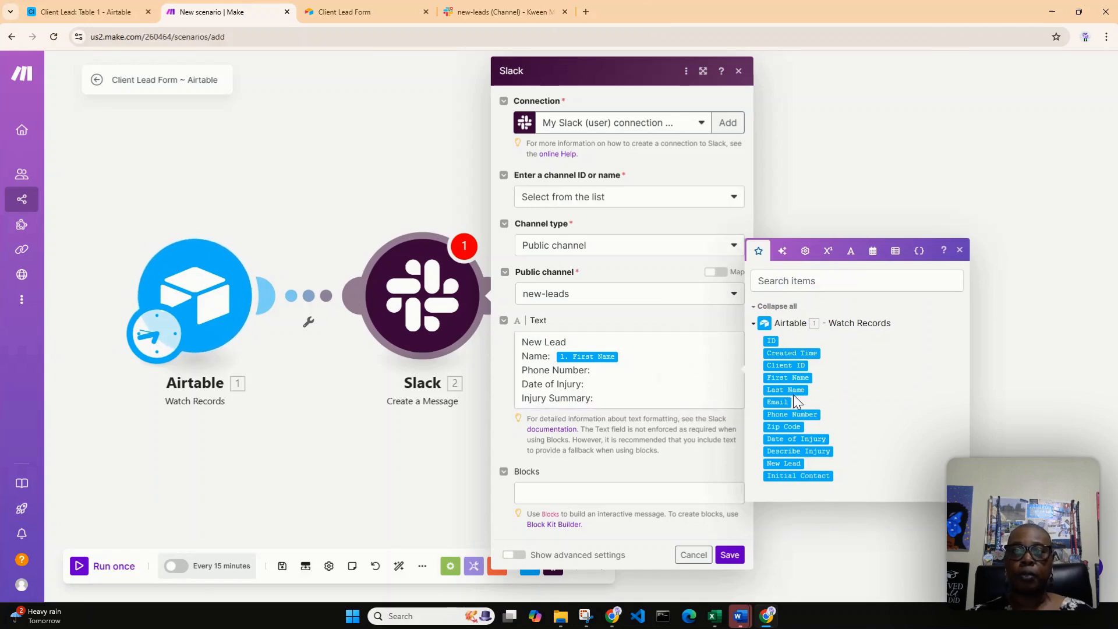
{"action": "left_click_drag", "start_coordinate": [787, 390], "coordinate": [674, 357]}
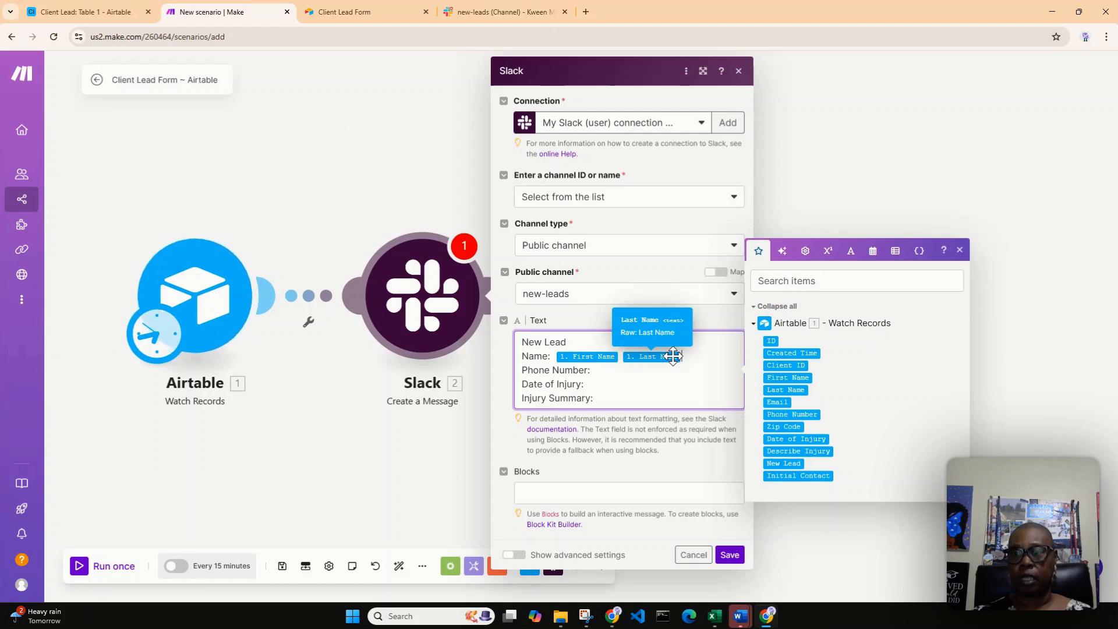
Map Airtable's Phone Number, Date of Injury and Describe Injury to the remaining labels in the Slack message, and save the module
{"action": "left_click_drag", "start_coordinate": [794, 418], "coordinate": [639, 383]}
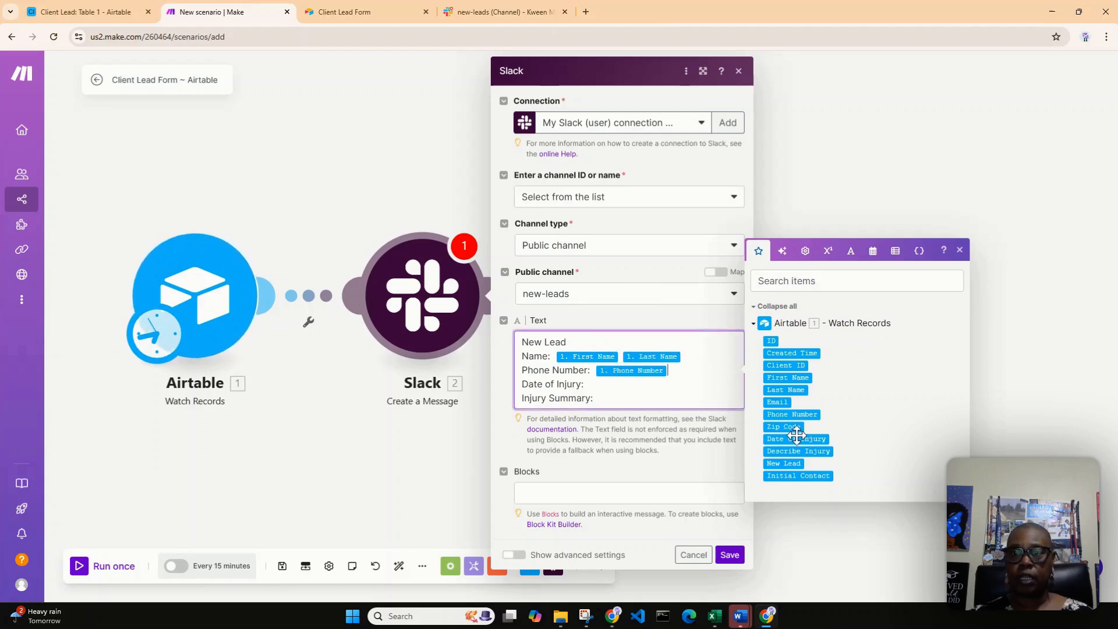
{"action": "left_click_drag", "start_coordinate": [796, 440], "coordinate": [647, 383]}
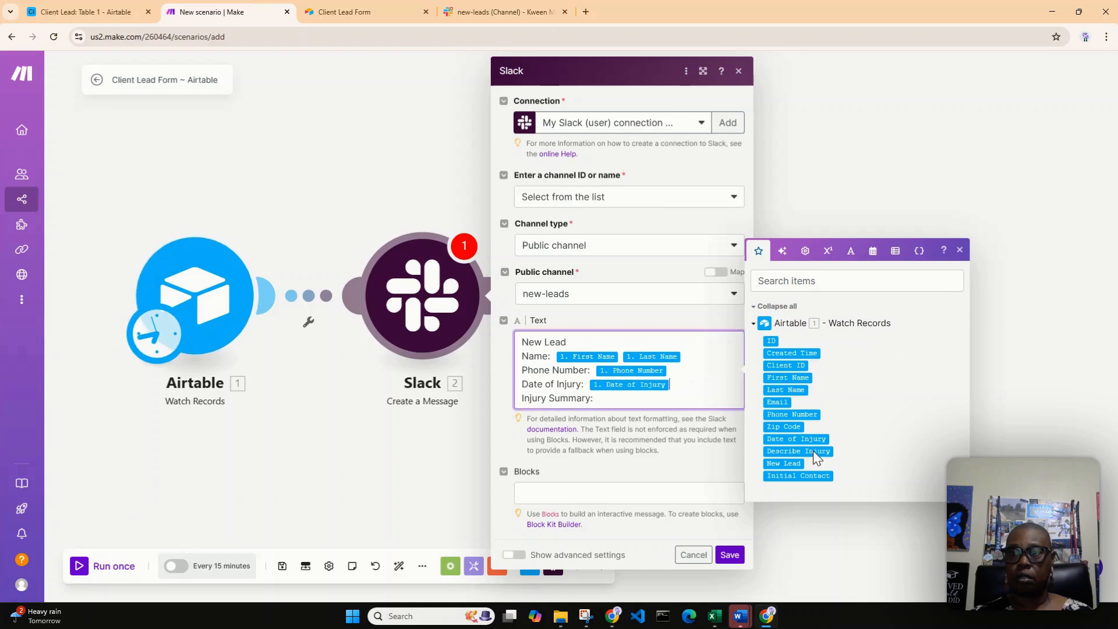
{"action": "left_click_drag", "start_coordinate": [812, 453], "coordinate": [645, 399]}
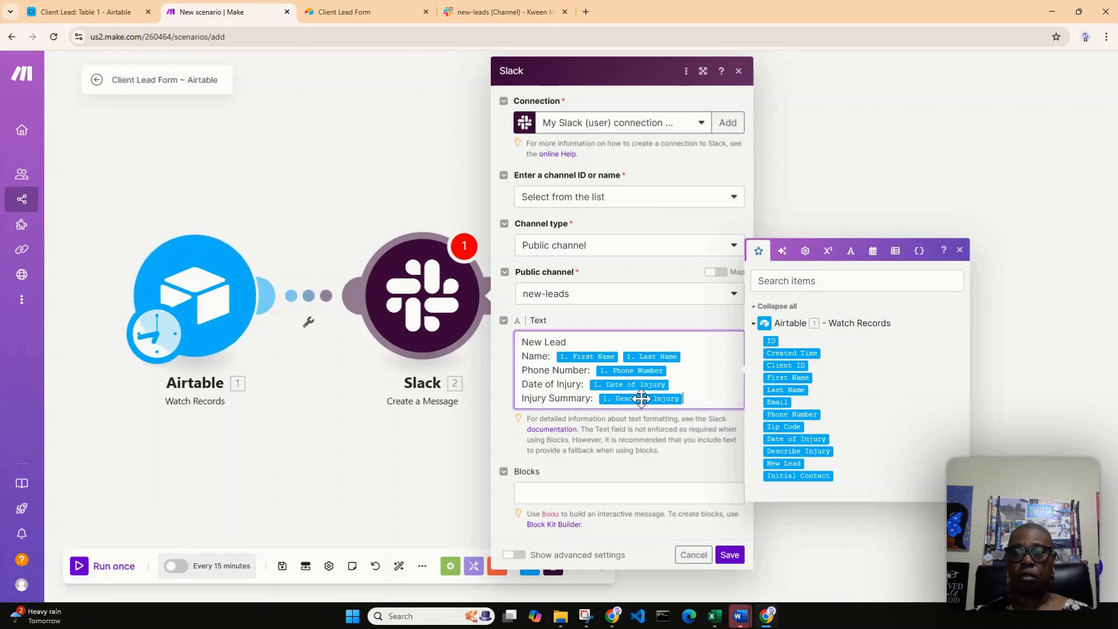
{"action": "left_click", "coordinate": [731, 555]}
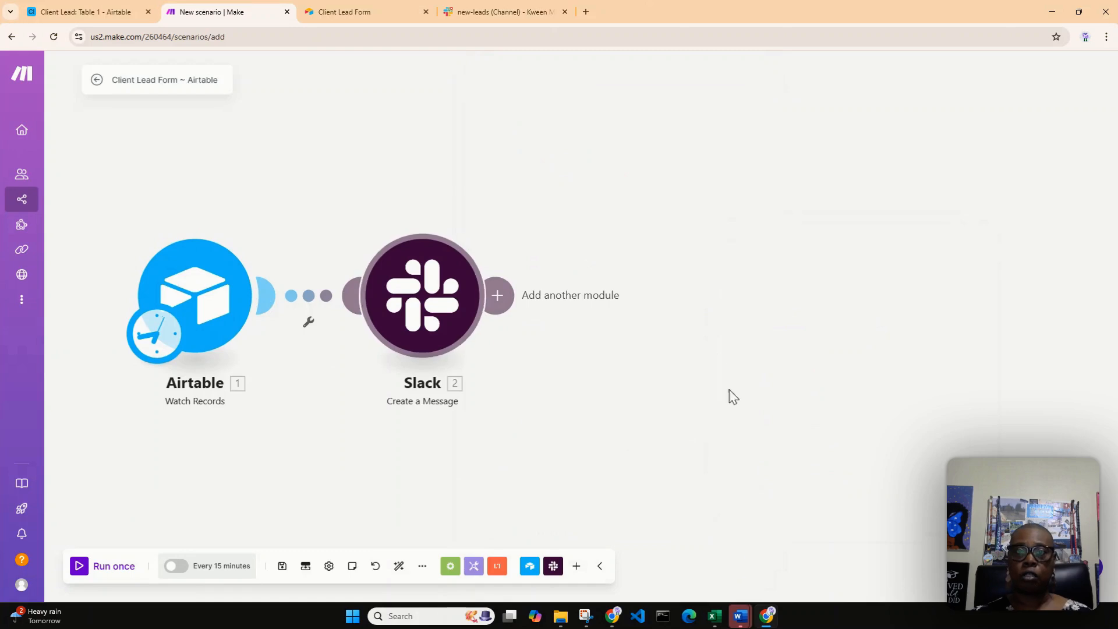
Add a Twilio Create a Message module after the Slack module
{"action": "left_click", "coordinate": [499, 297]}
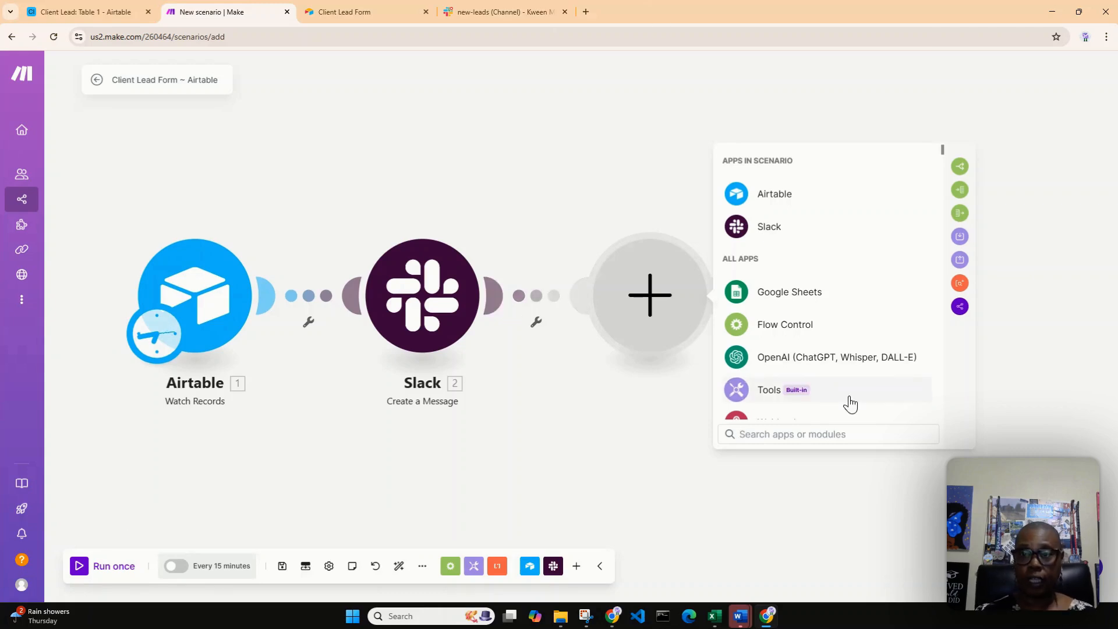
{"action": "type", "text": "tw"}
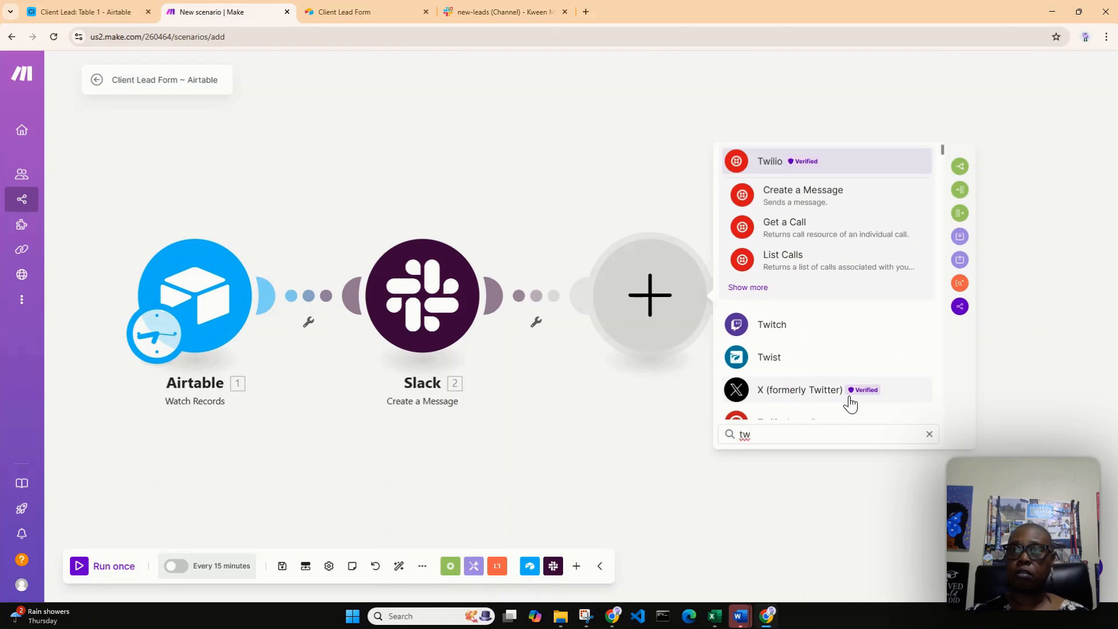
{"action": "left_click", "coordinate": [833, 192]}
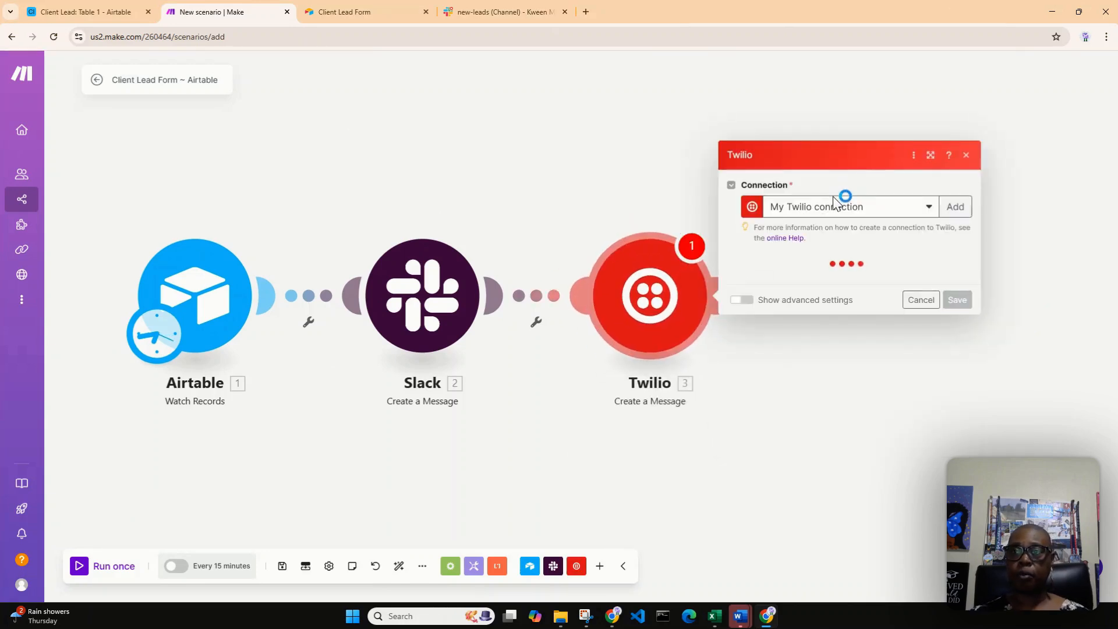
Set the Twilio message to be sent from a phone number and select the account's available Twilio number
{"action": "left_click", "coordinate": [835, 284]}
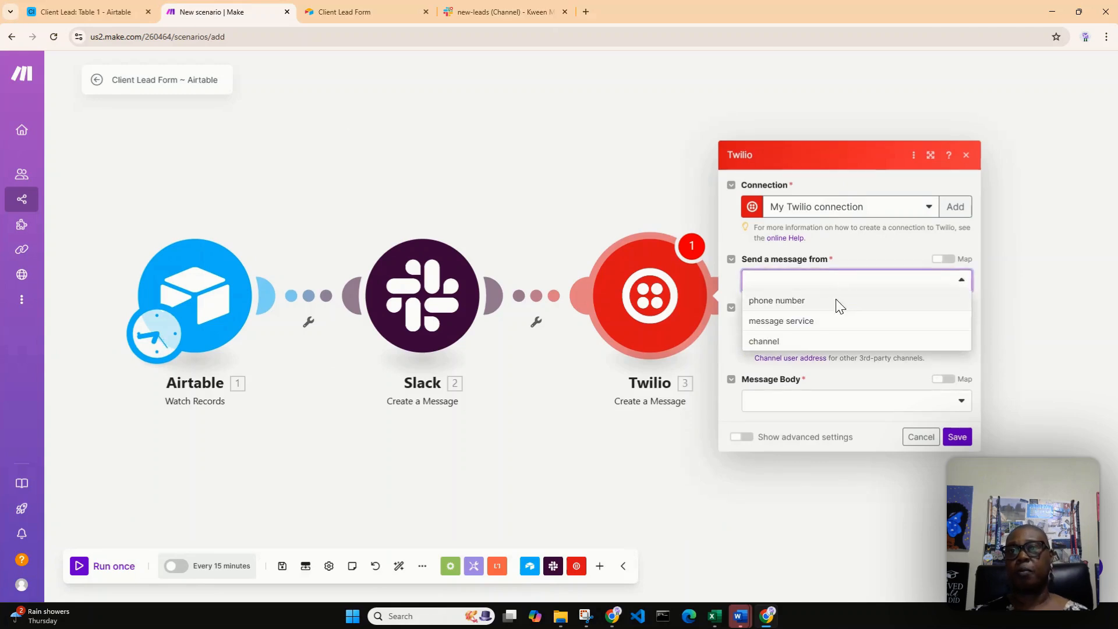
{"action": "left_click", "coordinate": [838, 305]}
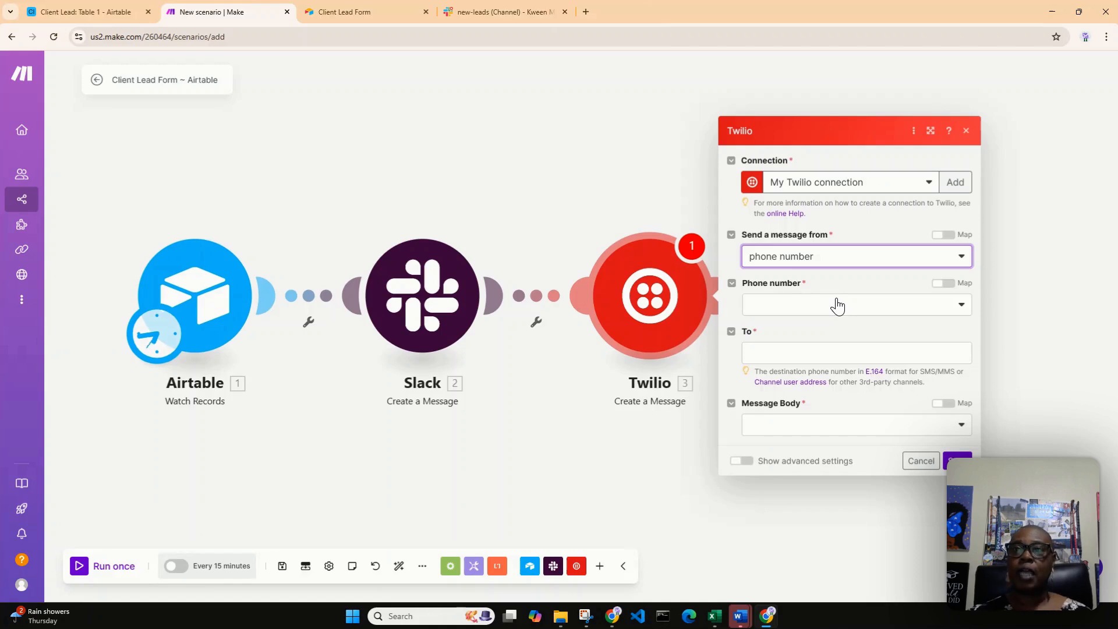
{"action": "left_click", "coordinate": [838, 306]}
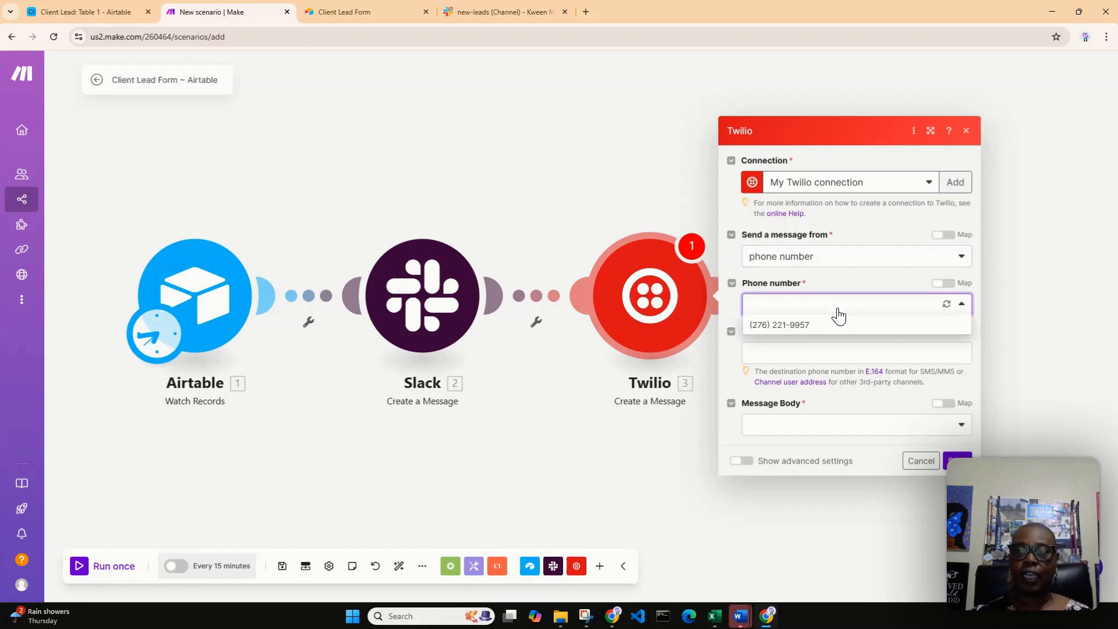
{"action": "left_click", "coordinate": [838, 327]}
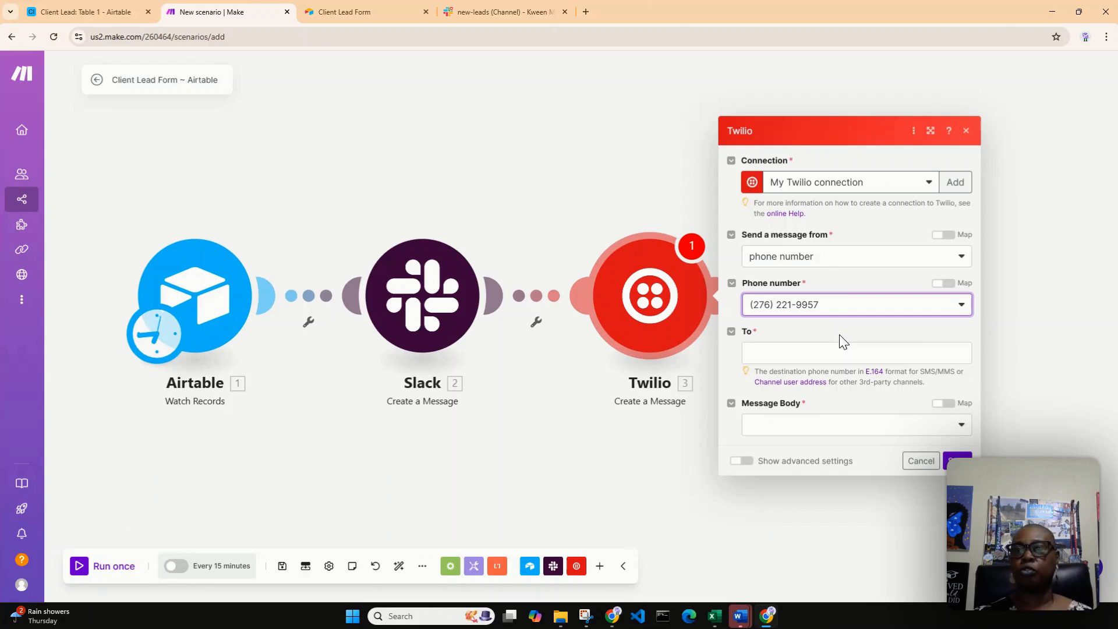
Map the Airtable Phone Number field as the Twilio message's To recipient
{"action": "left_click", "coordinate": [842, 352]}
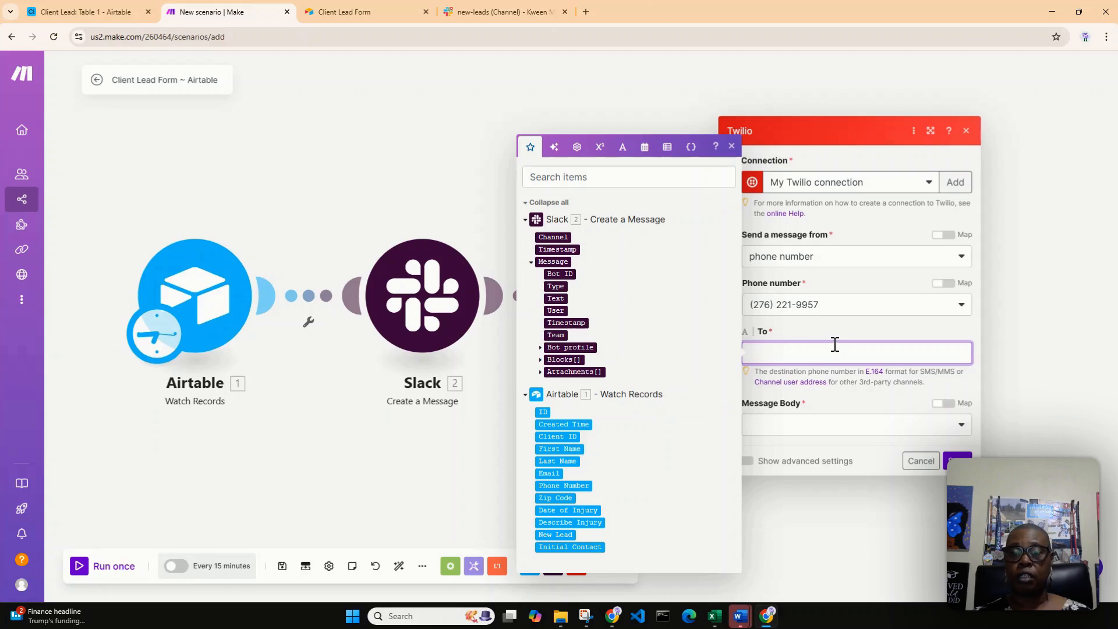
{"action": "left_click", "coordinate": [573, 487]}
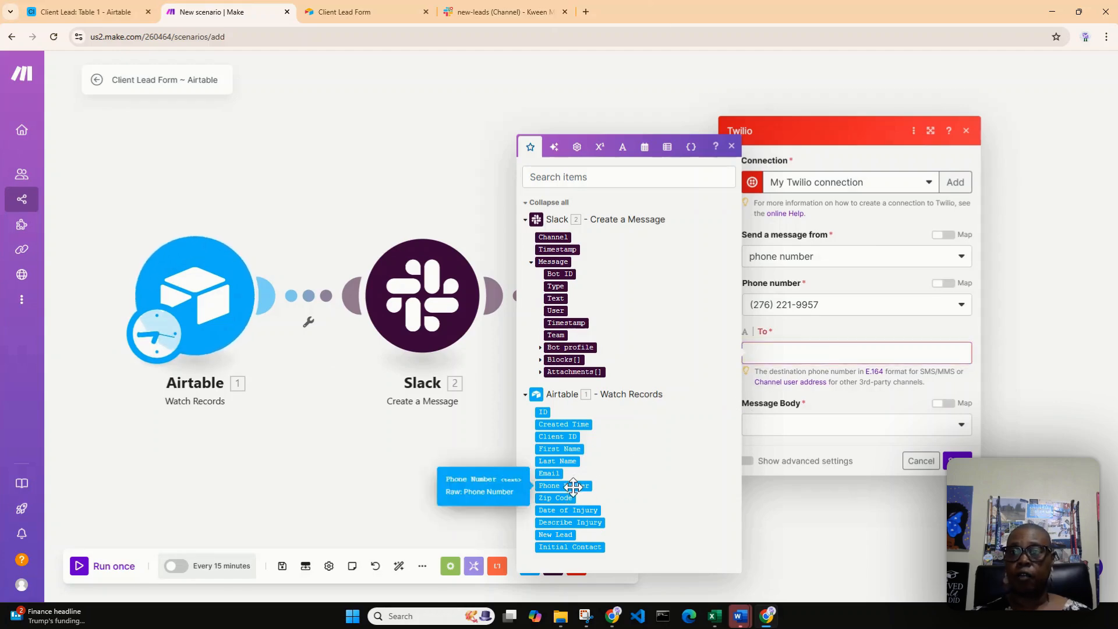
{"action": "left_click_drag", "start_coordinate": [573, 487], "coordinate": [809, 360]}
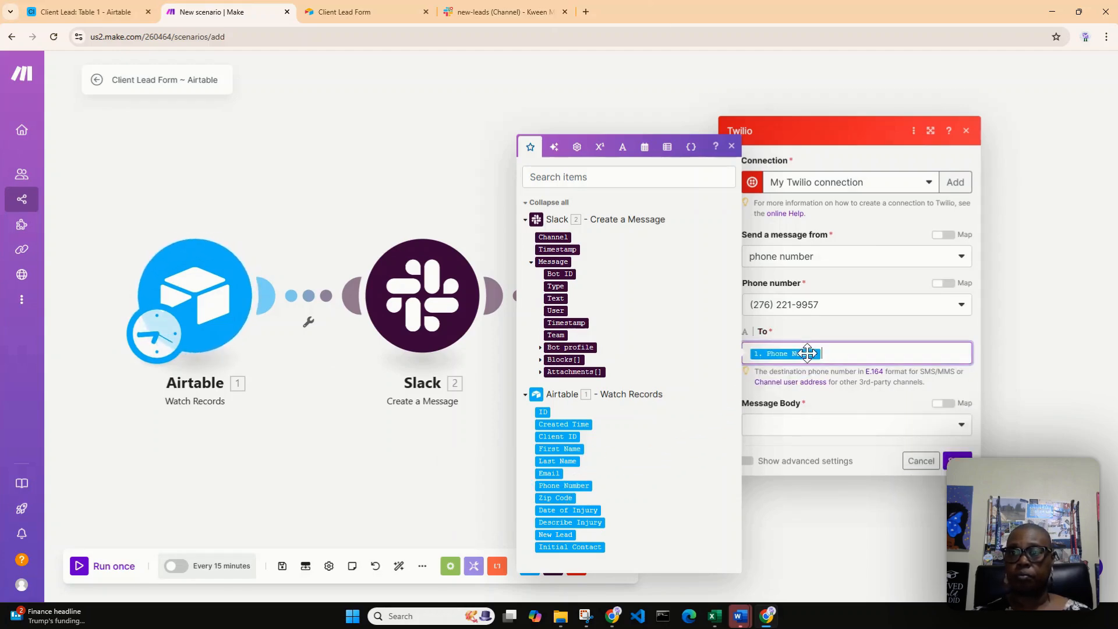
Set the Twilio message body to Create a Body and begin it with "Thank you" followed by the Airtable First Name field
{"action": "left_click", "coordinate": [790, 432]}
{"action": "left_click", "coordinate": [793, 447]}
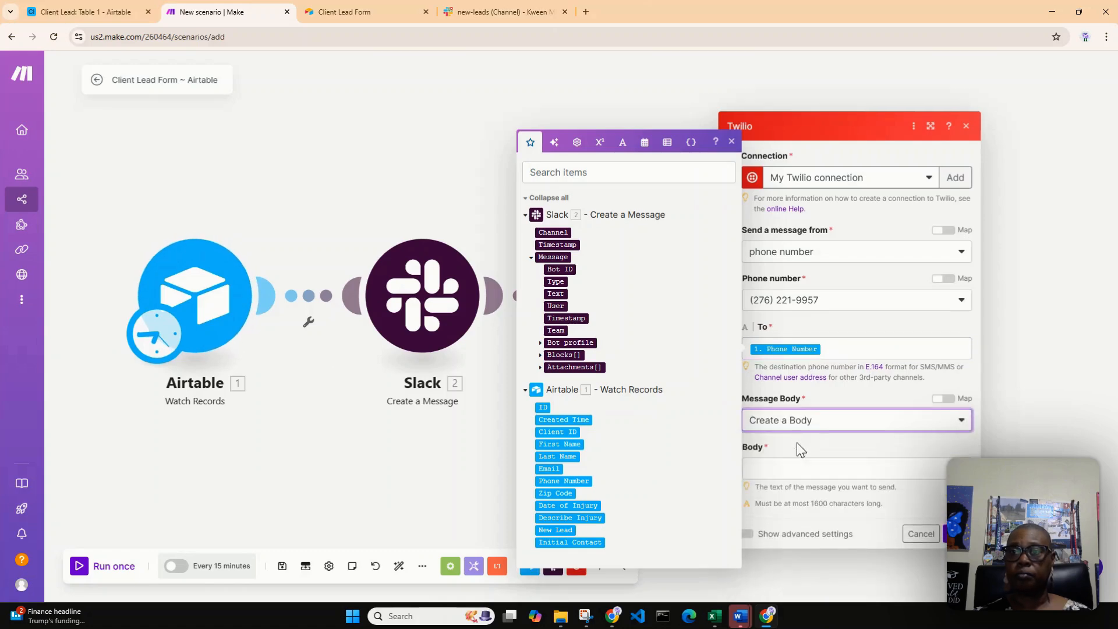
{"action": "left_click", "coordinate": [793, 432]}
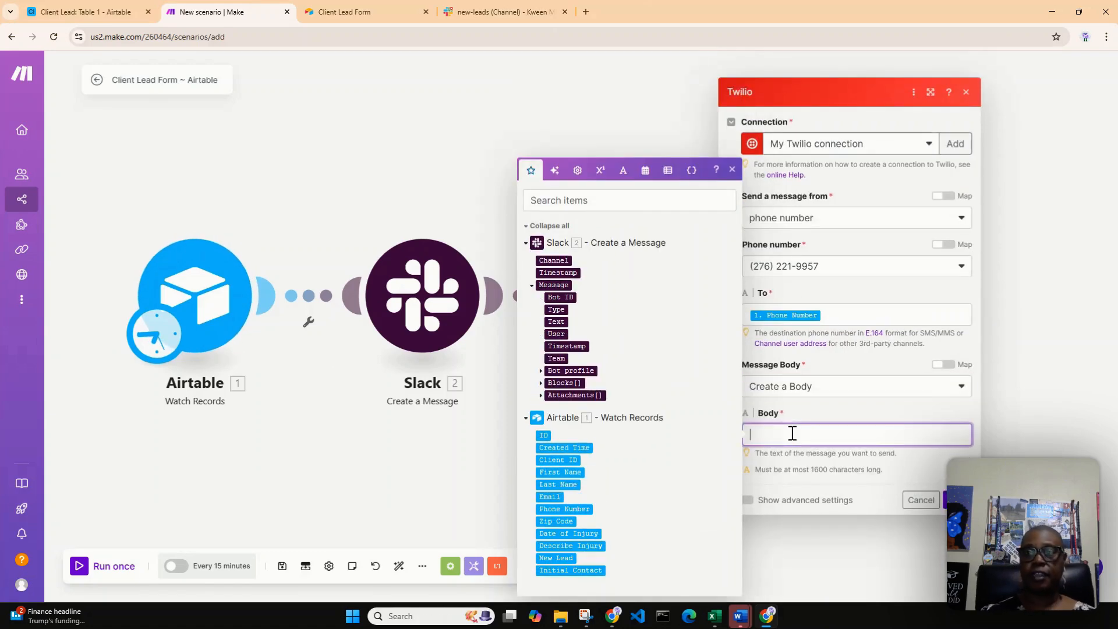
{"action": "type", "text": "Thank"}
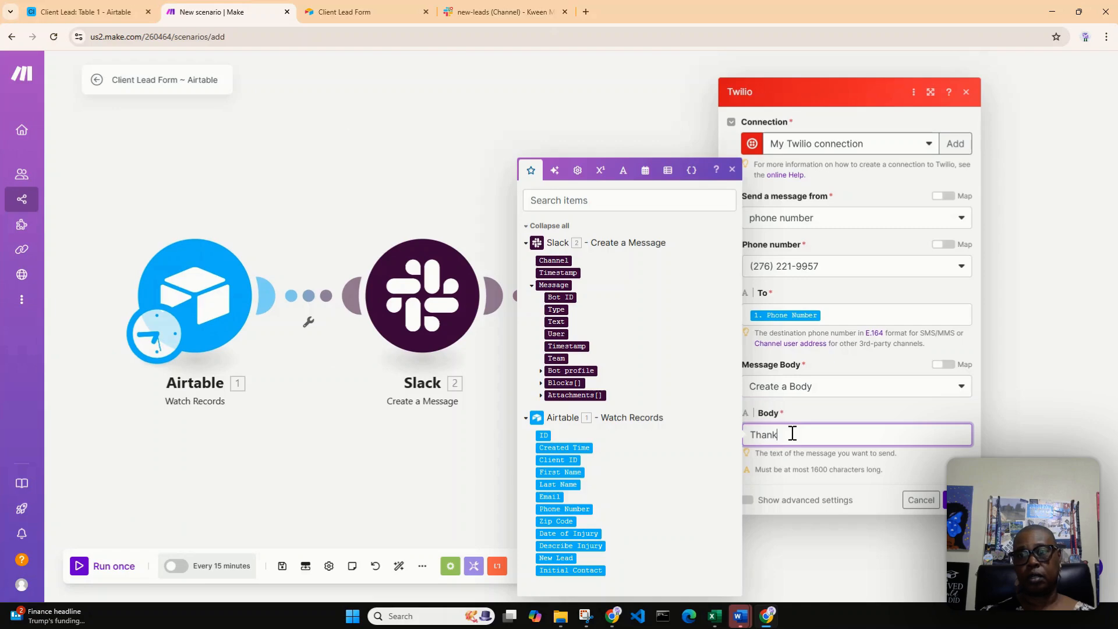
{"action": "type", "text": " yo"}
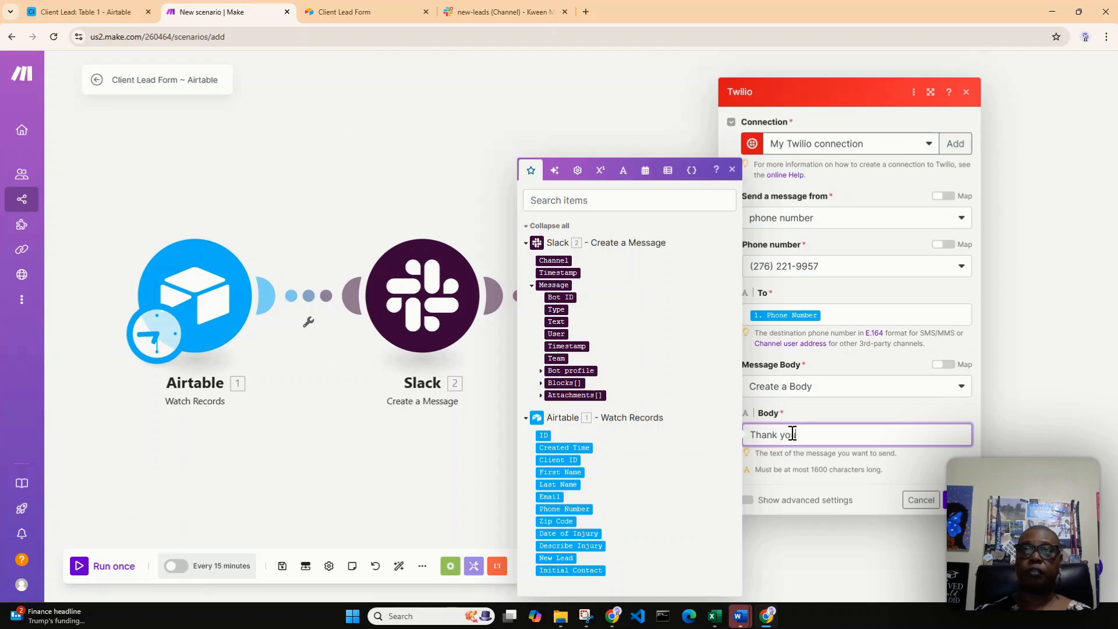
{"action": "type", "text": "u"}
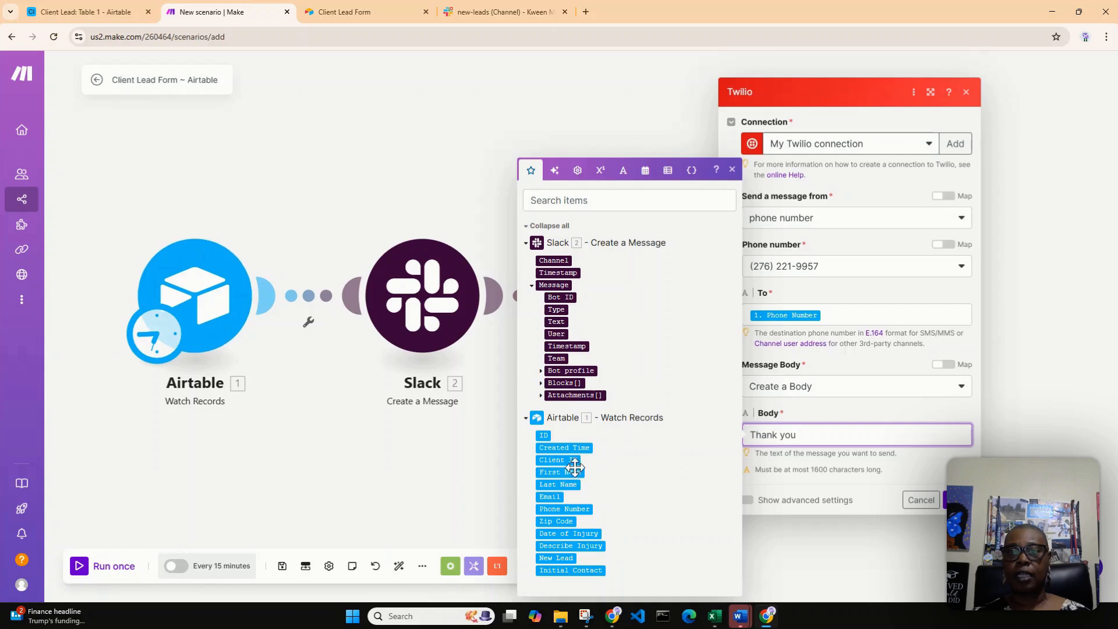
{"action": "left_click_drag", "start_coordinate": [572, 471], "coordinate": [852, 435]}
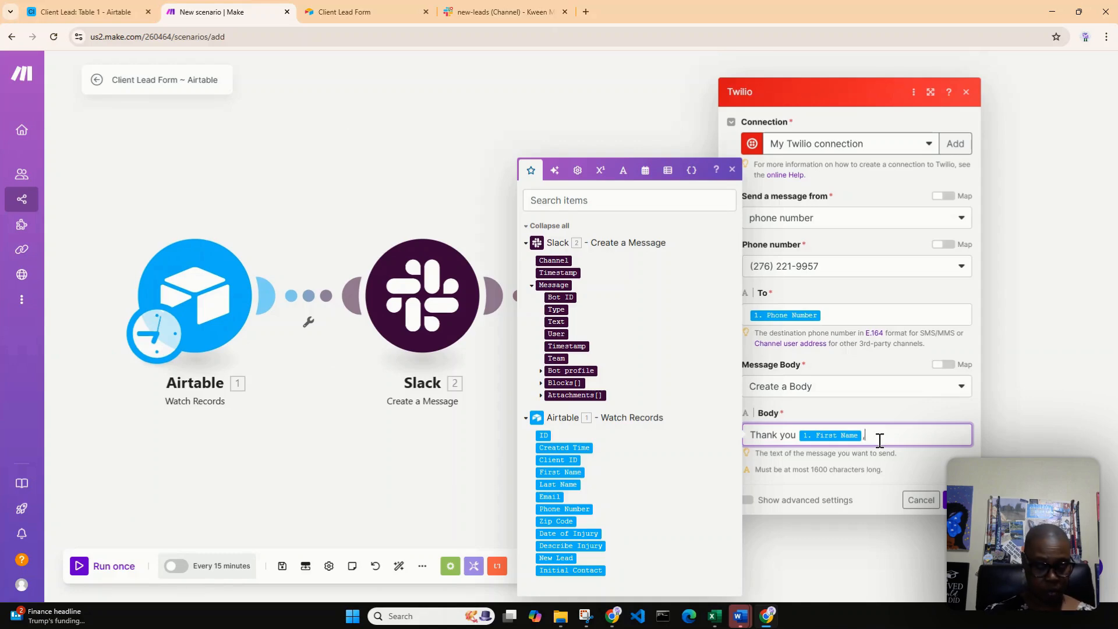
Continue the Twilio message after the First Name field with "for contacting ABC Law Firm"
{"action": "key", "text": "Return"}
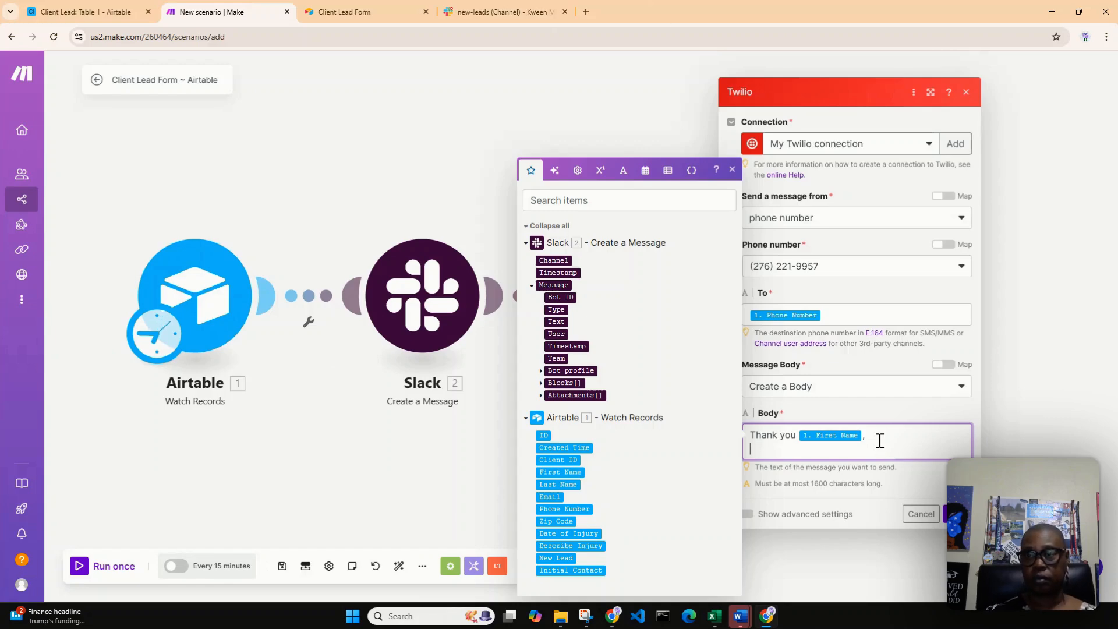
{"action": "key", "text": "BackSpace"}
{"action": "key", "text": "BackSpace"}
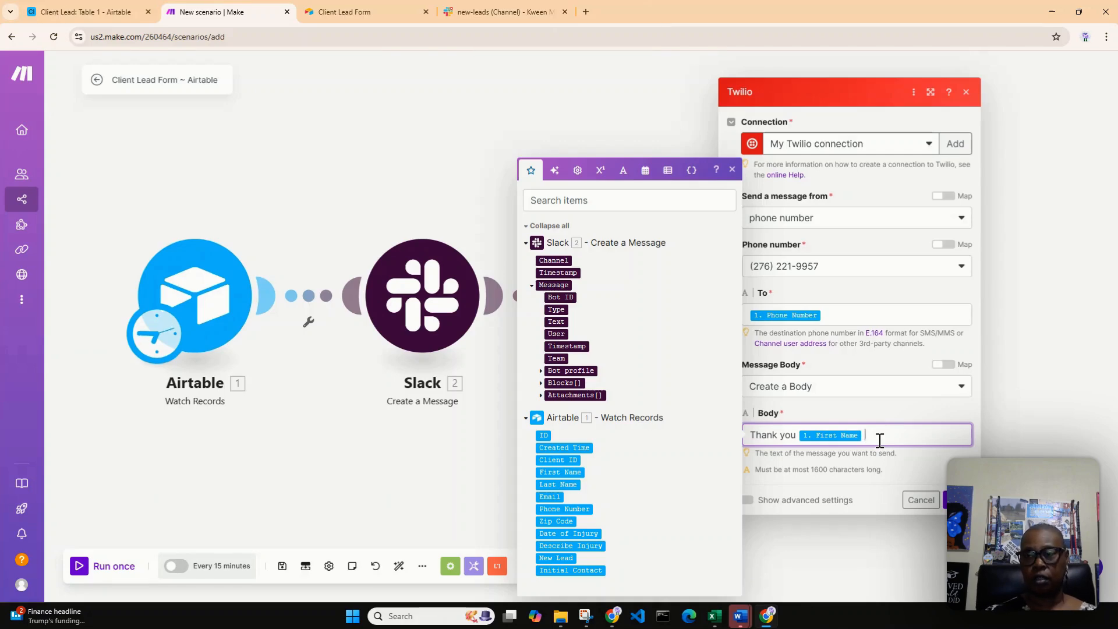
{"action": "type", "text": "for"}
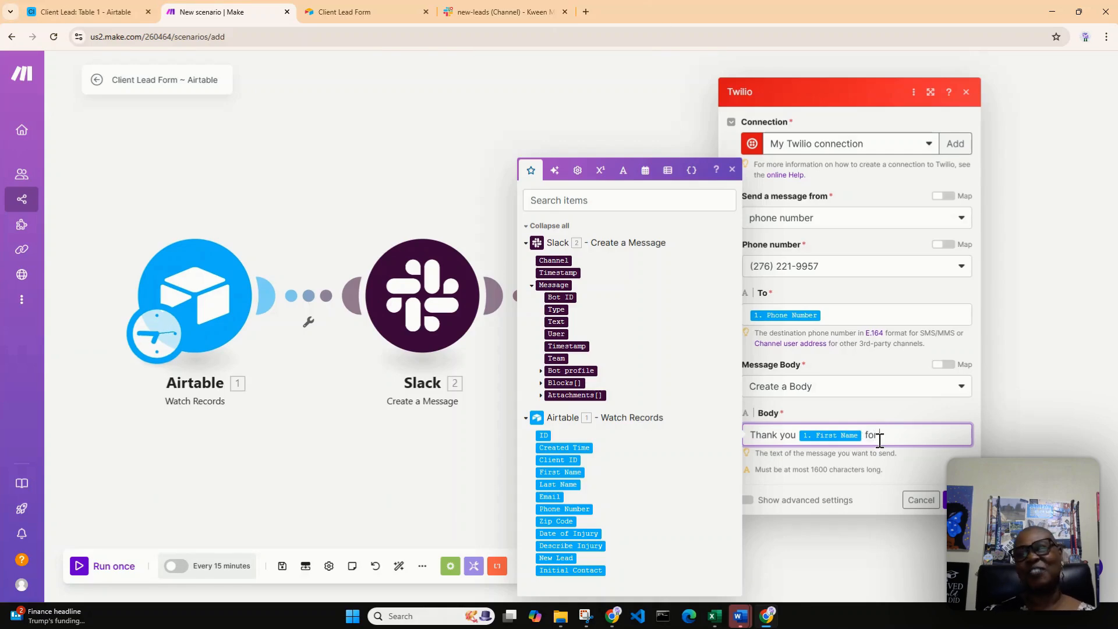
{"action": "type", "text": " contacting "}
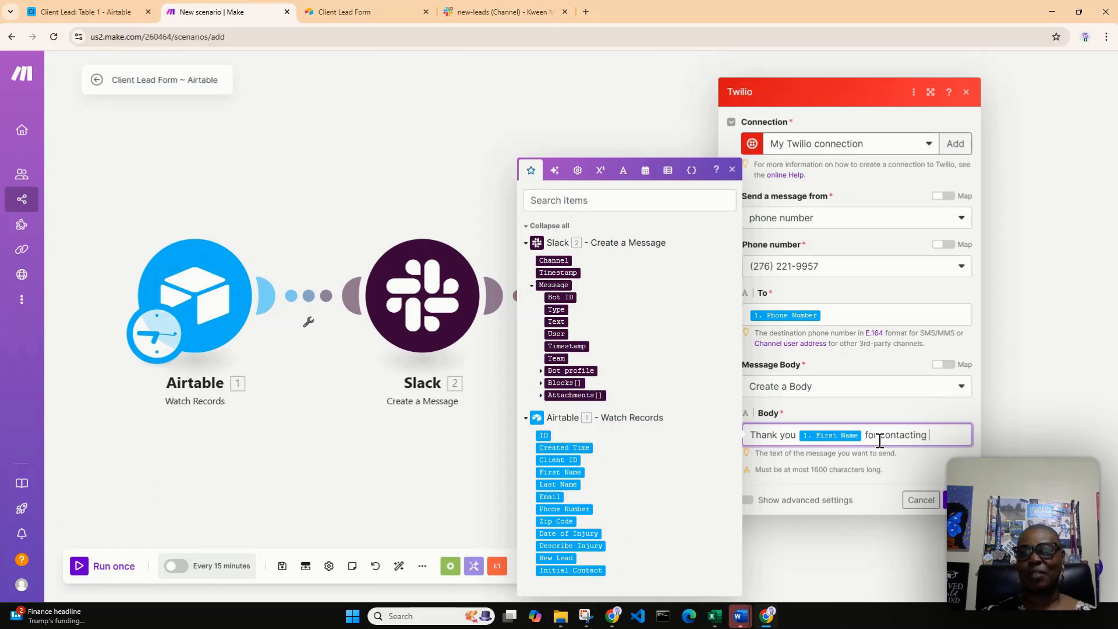
{"action": "type", "text": "ABC La"}
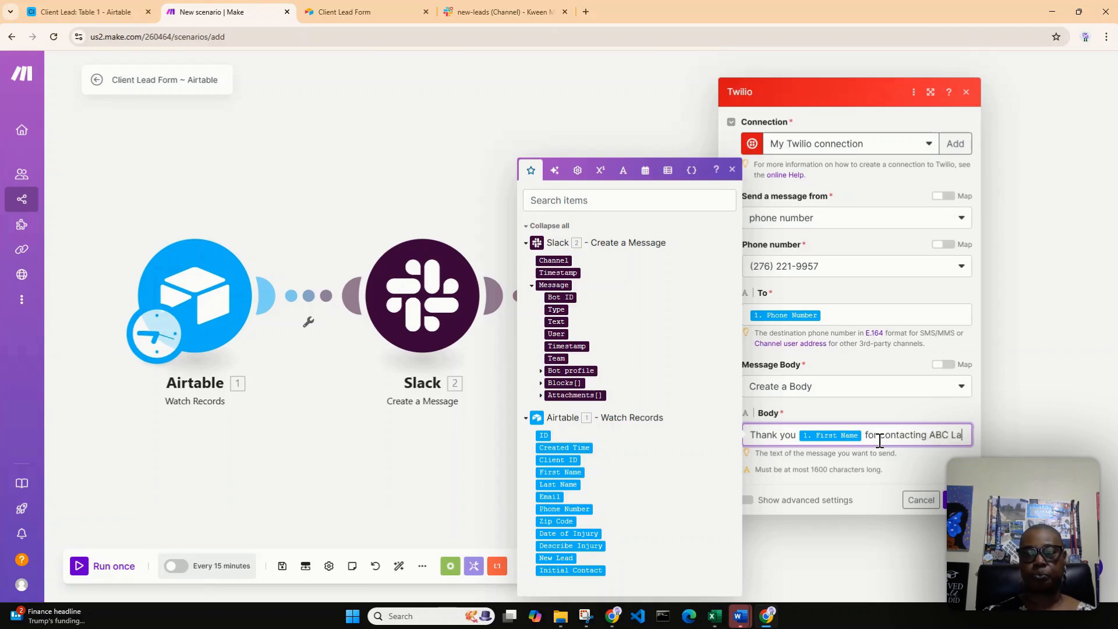
{"action": "type", "text": "w Fir"}
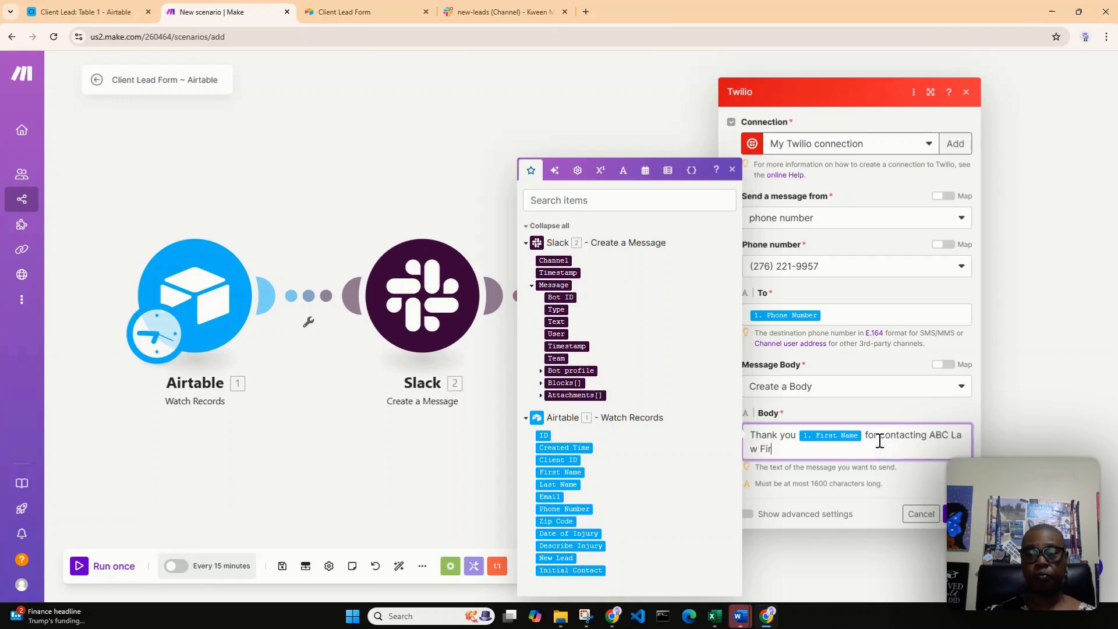
{"action": "type", "text": "m. One of "}
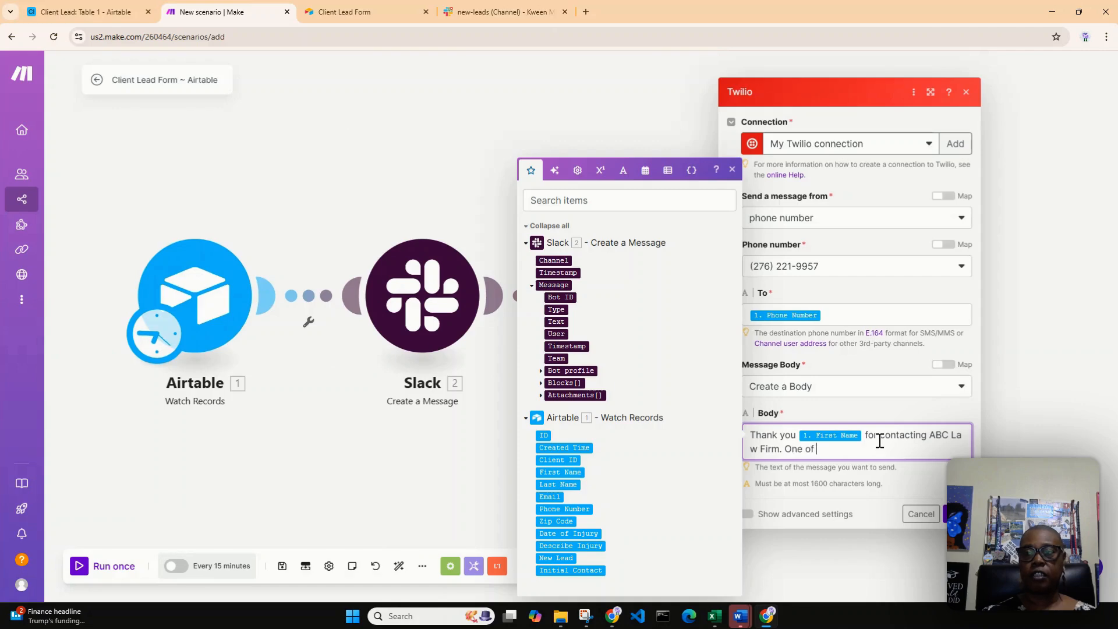
{"action": "type", "text": "our team "}
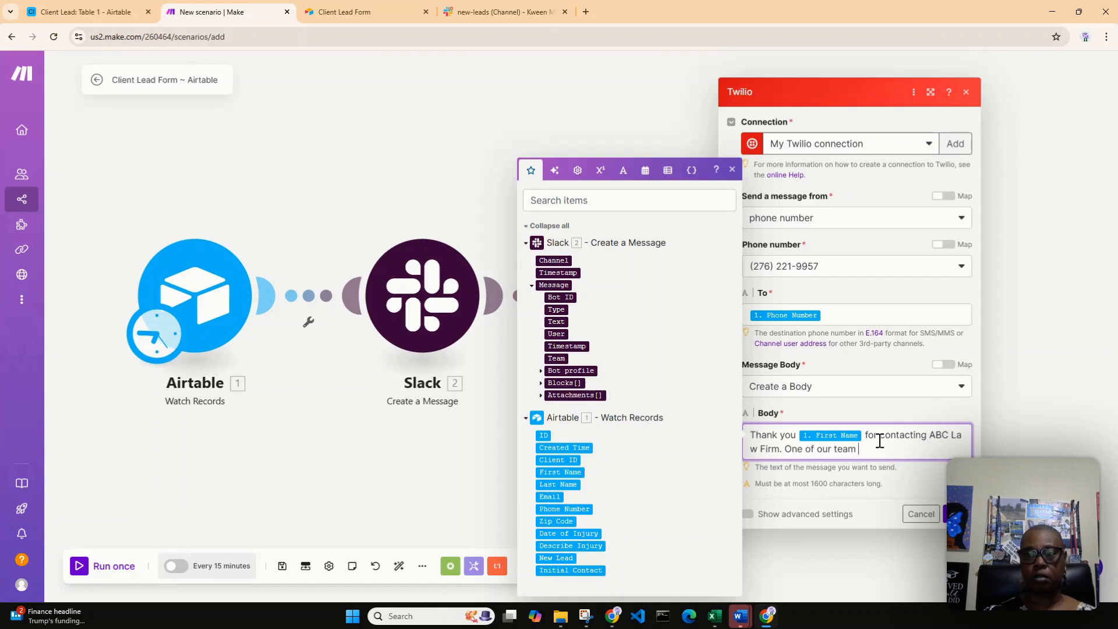
{"action": "type", "text": "members will"}
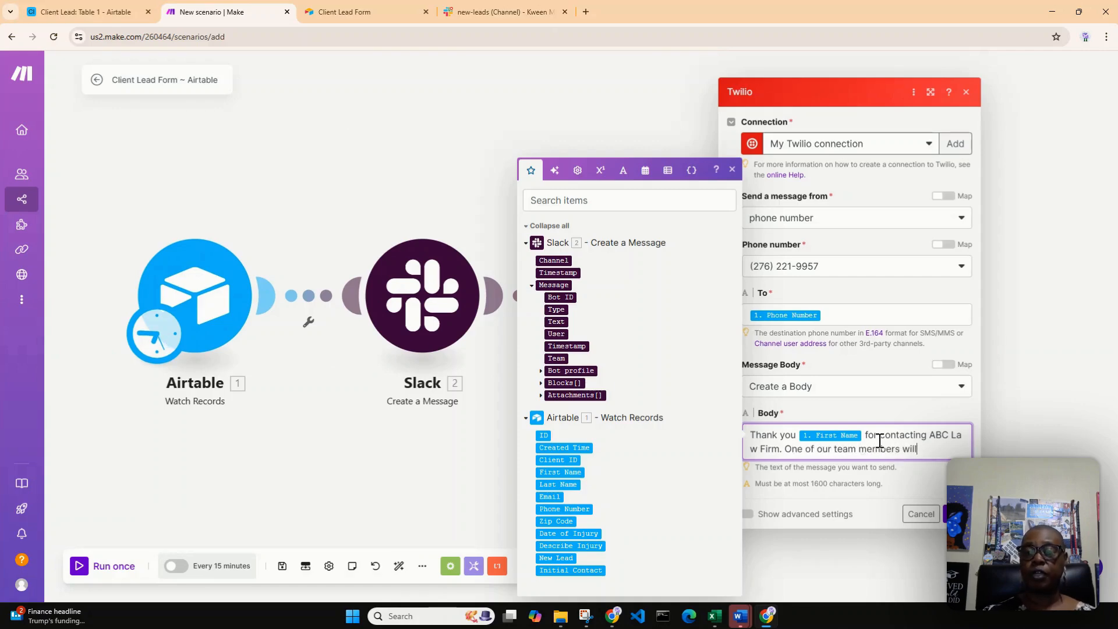
{"action": "type", "text": " be rea"}
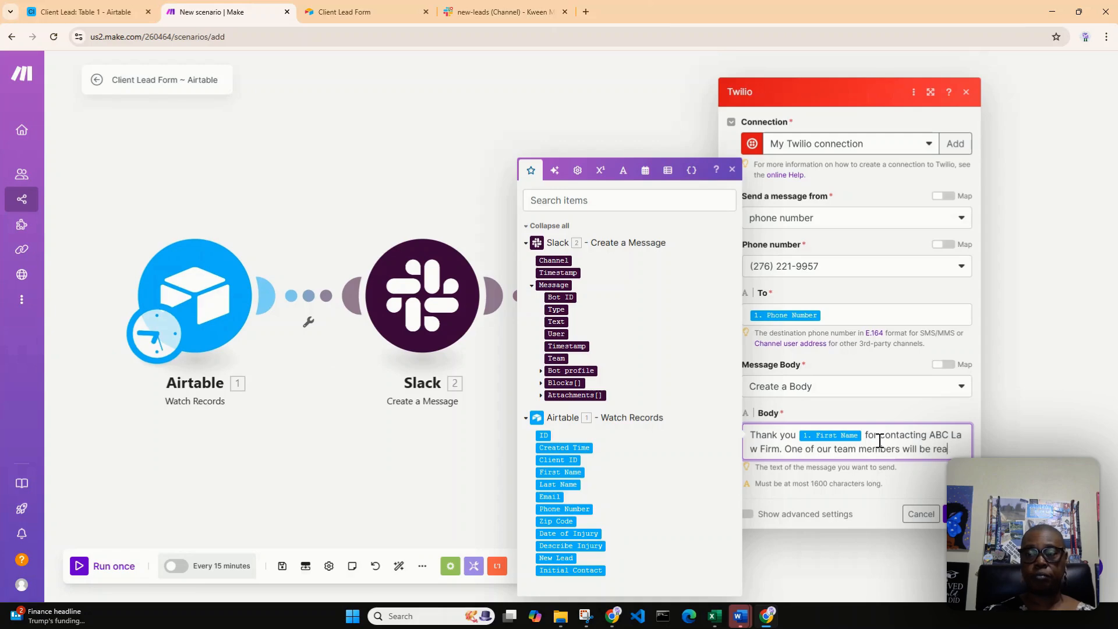
{"action": "type", "text": "ching "}
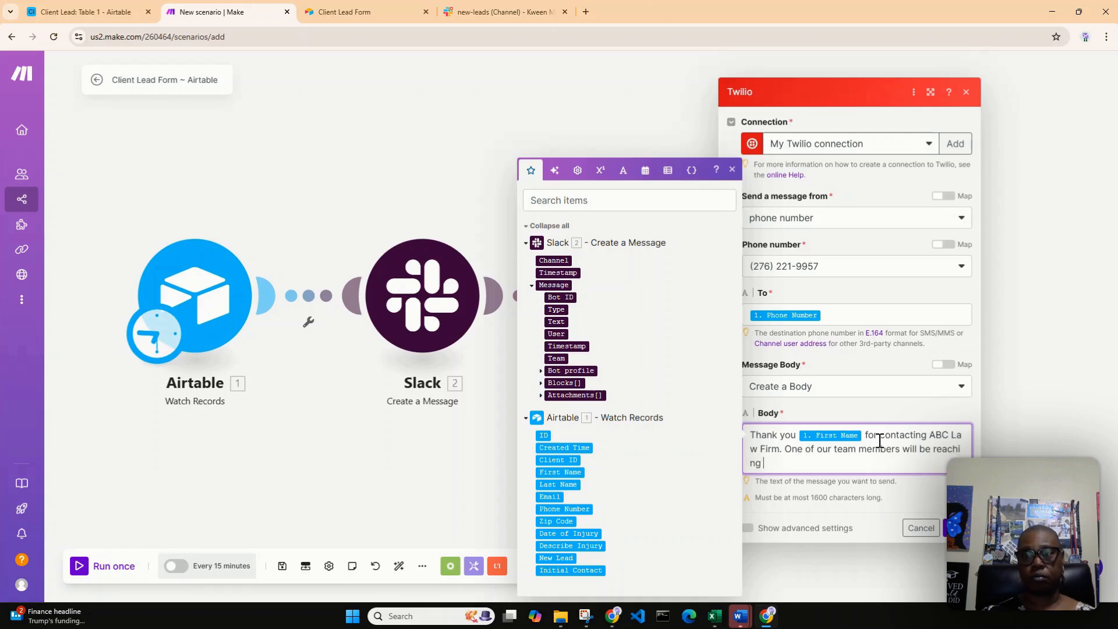
{"action": "type", "text": "out to you shor"}
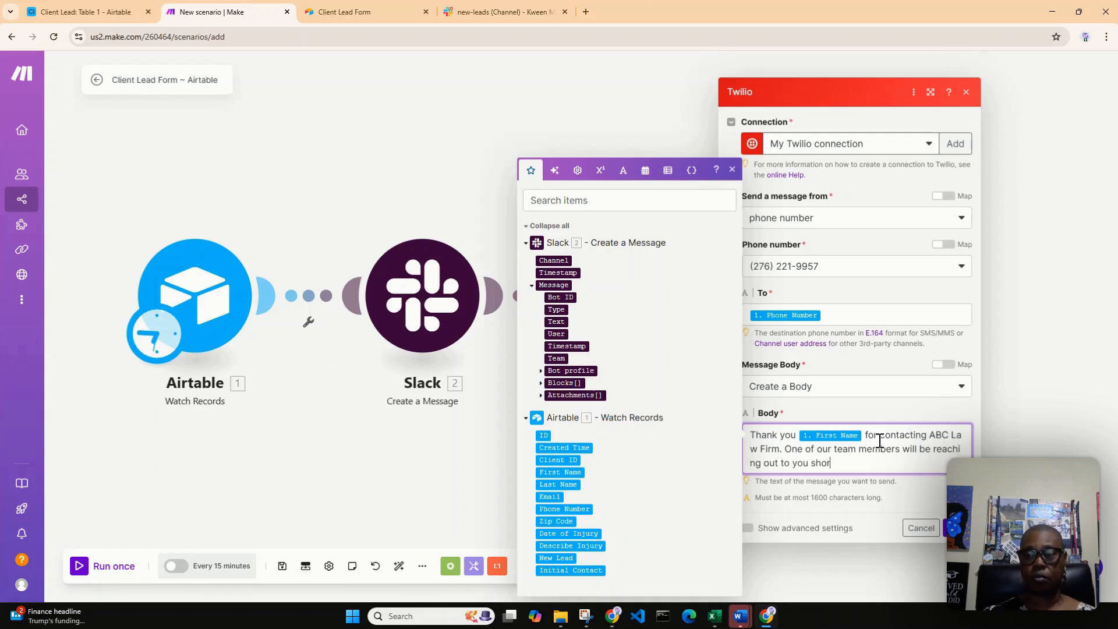
{"action": "type", "text": "tly"}
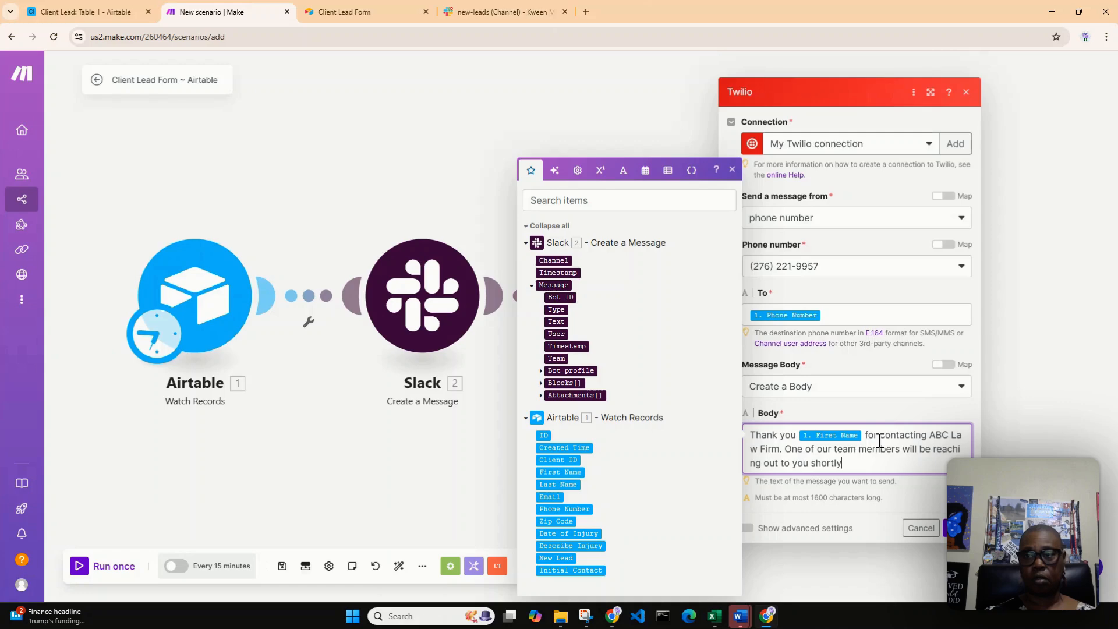
Finish the Twilio message with ". Have a great day!" and save the module
{"action": "type", "text": "ave"}
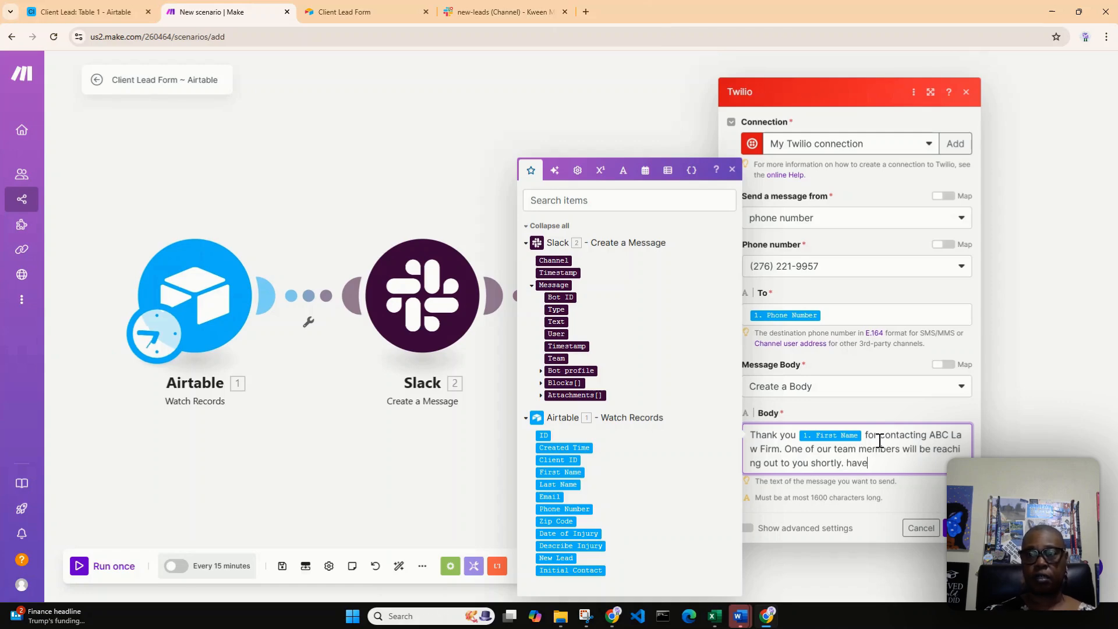
{"action": "key", "text": "BackSpace"}
{"action": "key", "text": "BackSpace"}
{"action": "type", "text": "Hav"}
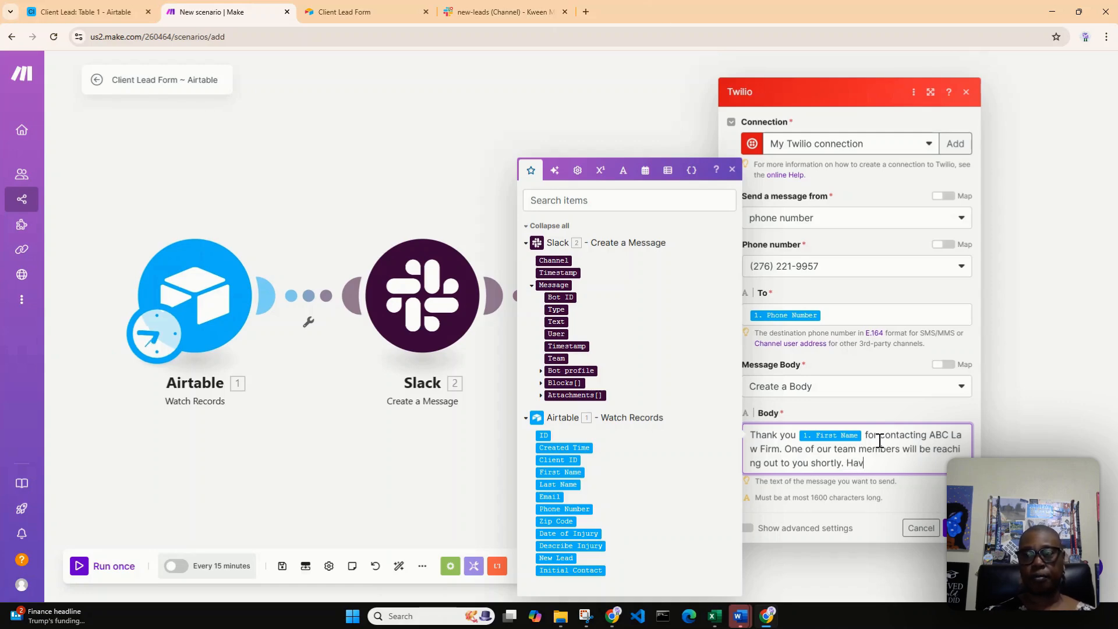
{"action": "type", "text": "e a great day!"}
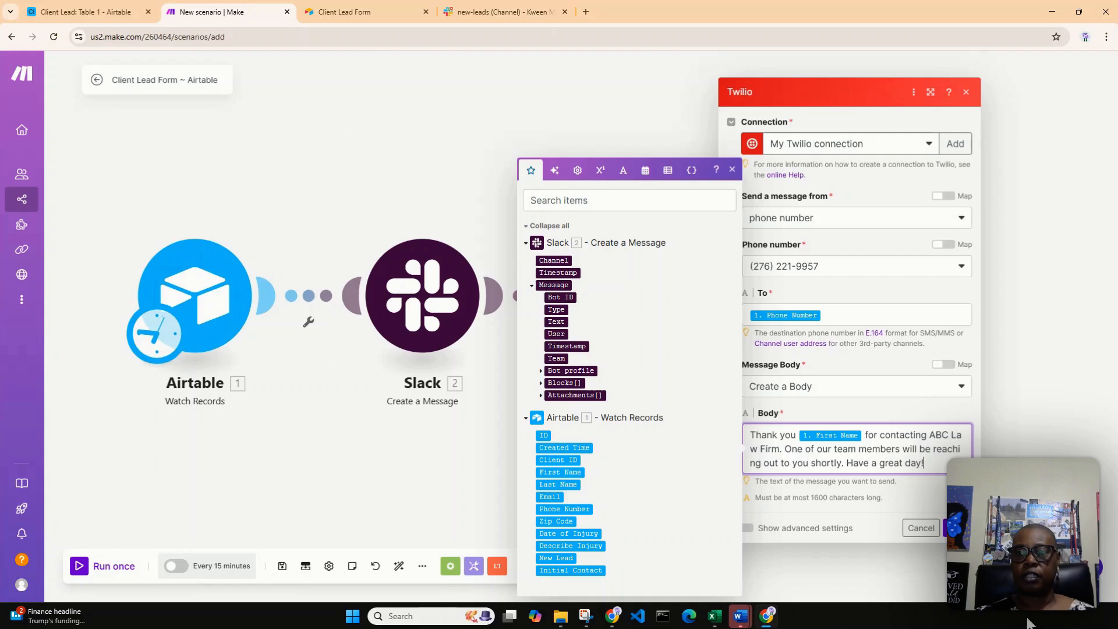
{"action": "left_click", "coordinate": [955, 527]}
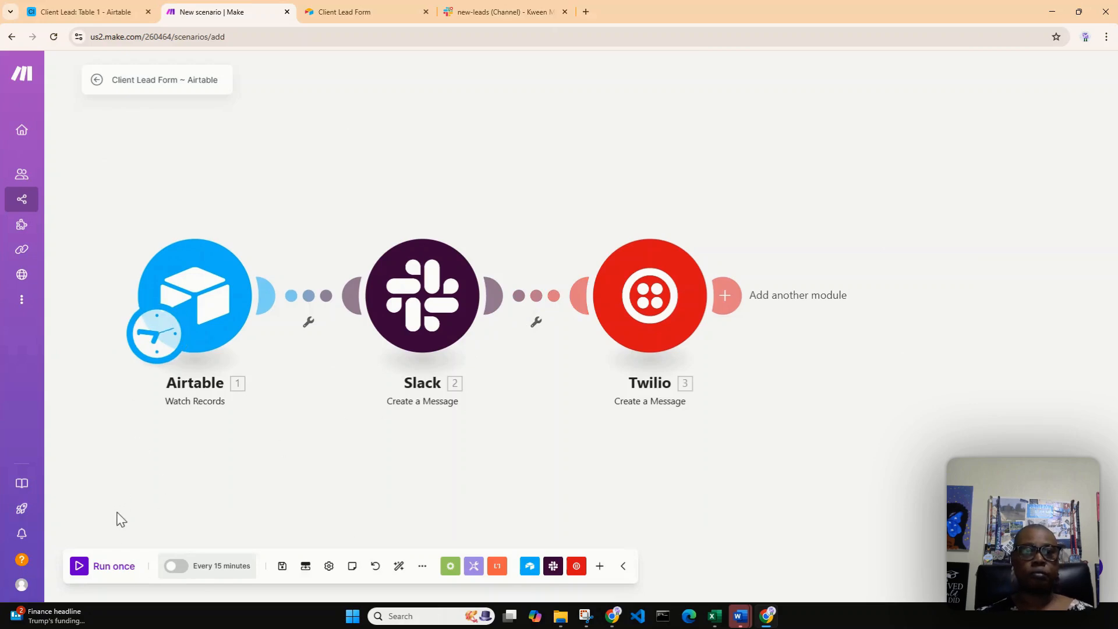
Set the Airtable Watch Records trigger's starting point manually to record 1, dated 01/29/2025, and save it
{"action": "right_click", "coordinate": [205, 308]}
{"action": "left_click", "coordinate": [252, 353]}
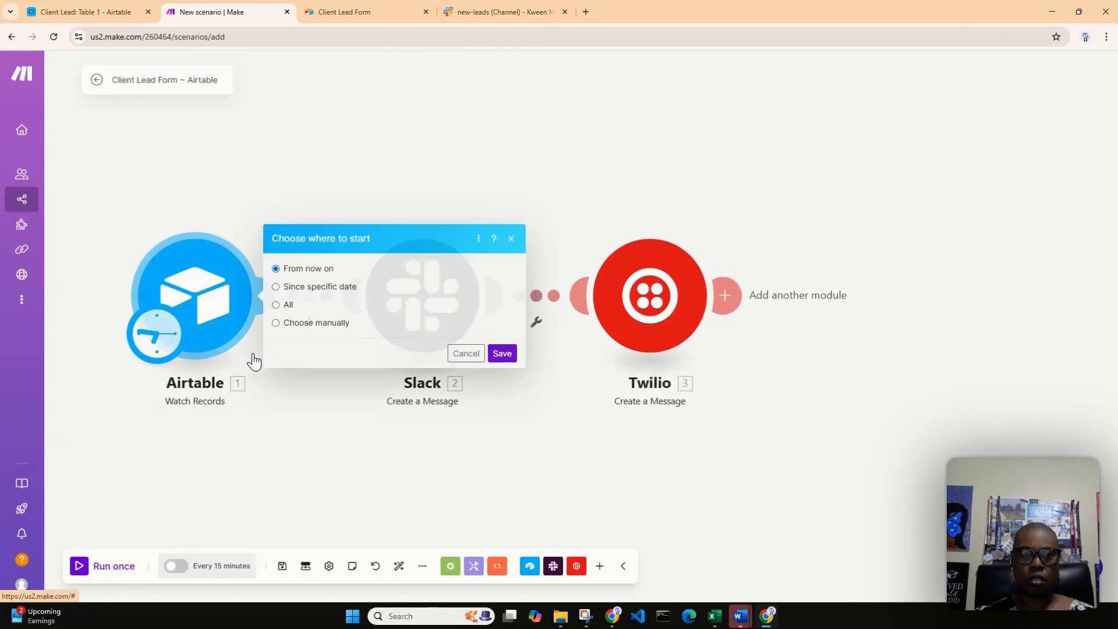
{"action": "left_click", "coordinate": [310, 324]}
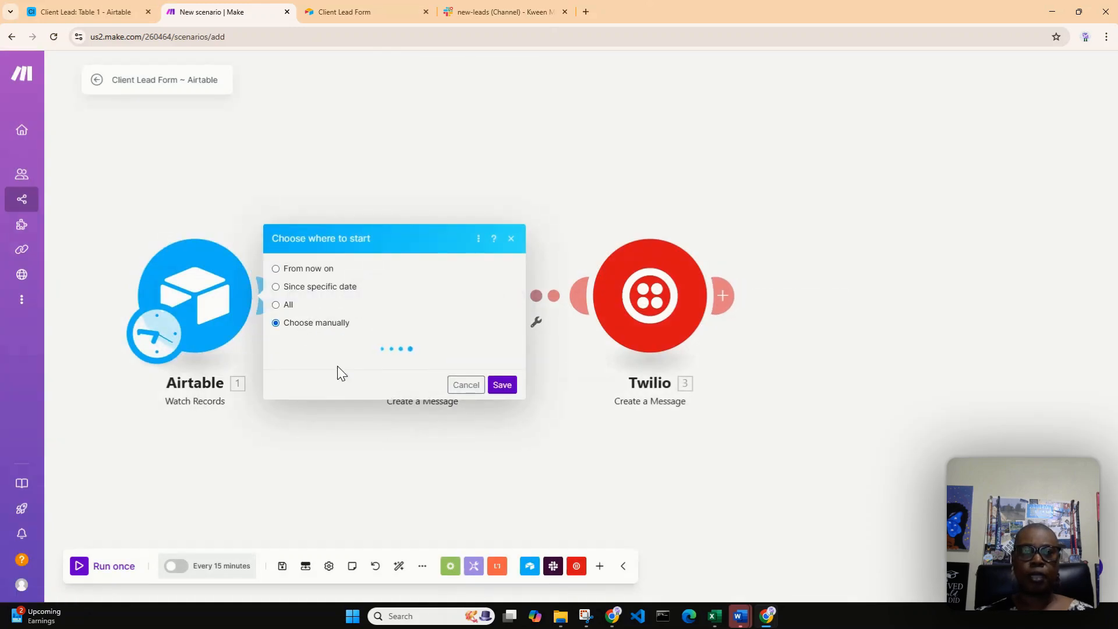
{"action": "left_click", "coordinate": [352, 338]}
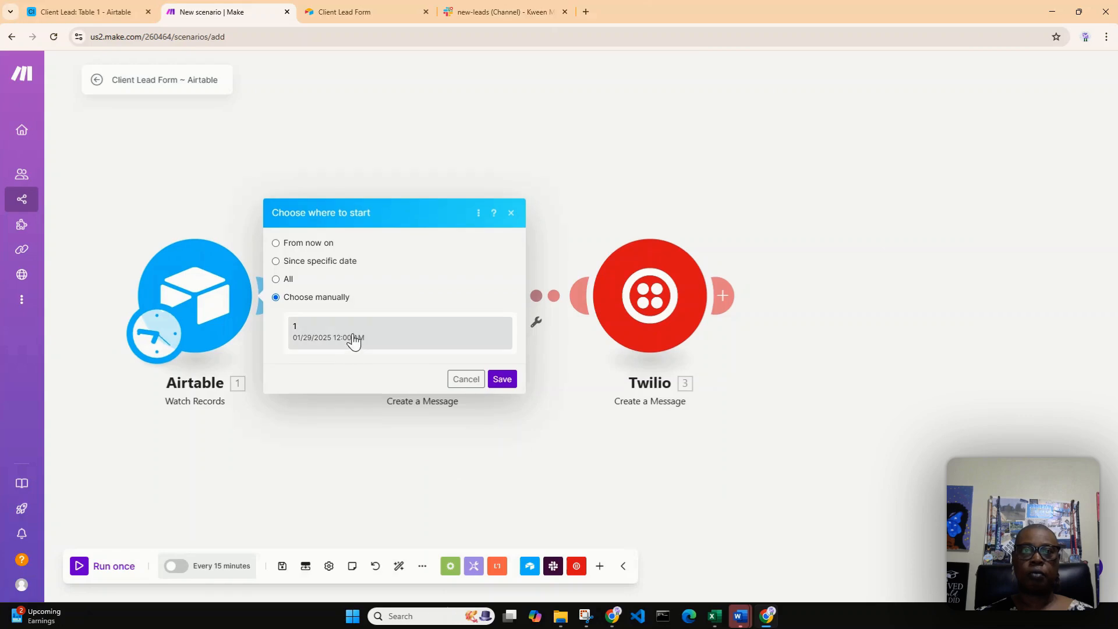
{"action": "left_click", "coordinate": [505, 383]}
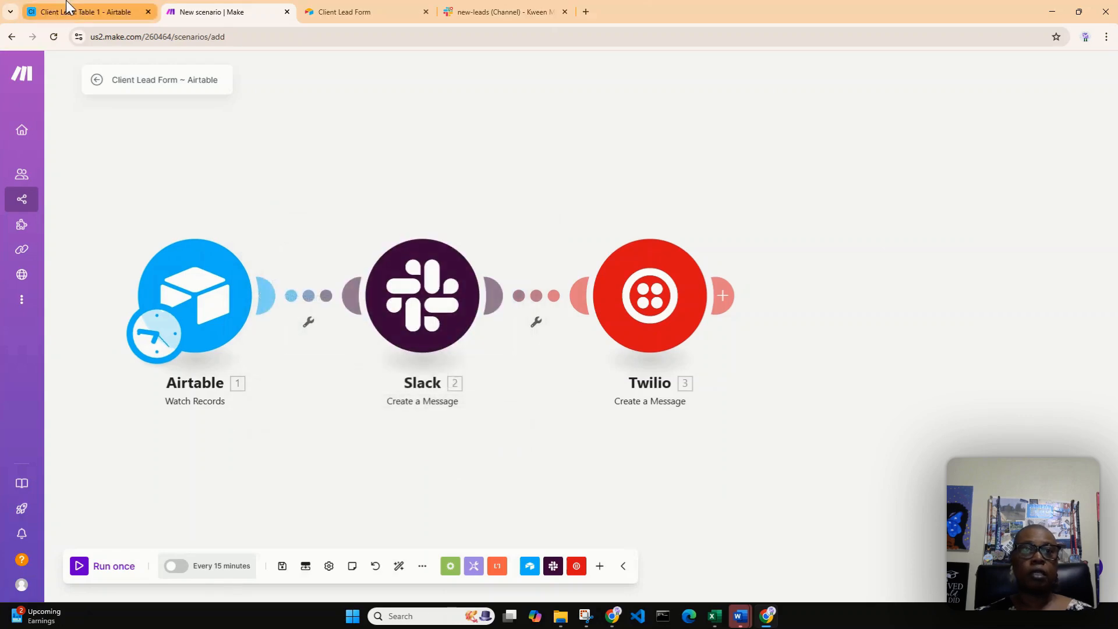
Review the lead record in the Airtable Client Lead table, and run the Make scenario once
{"action": "left_click", "coordinate": [77, 13]}
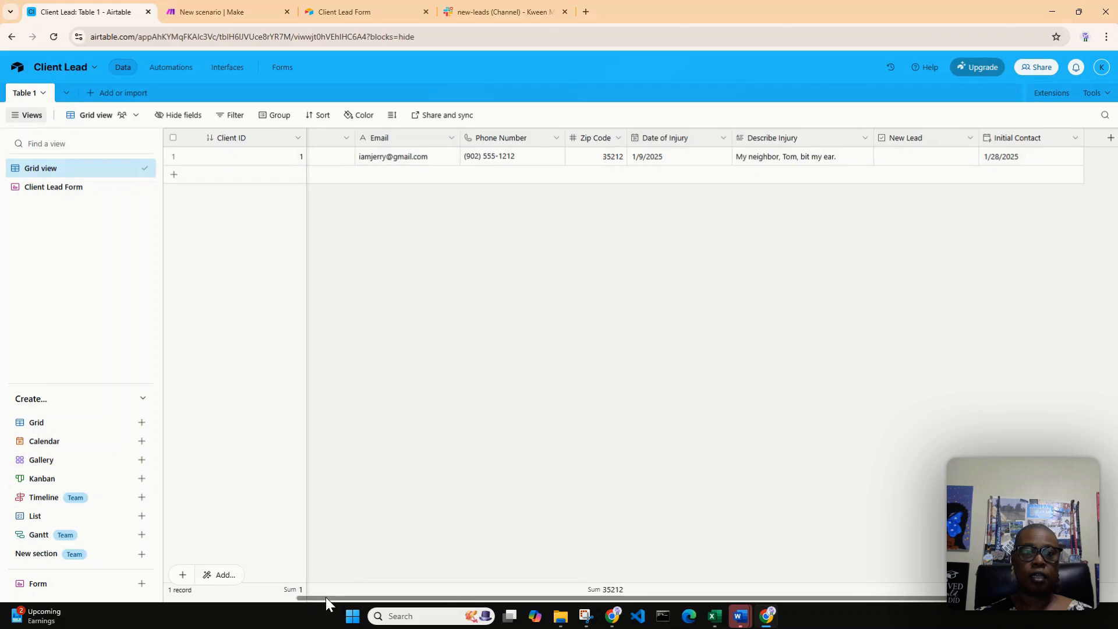
{"action": "left_click_drag", "start_coordinate": [324, 597], "coordinate": [165, 611]}
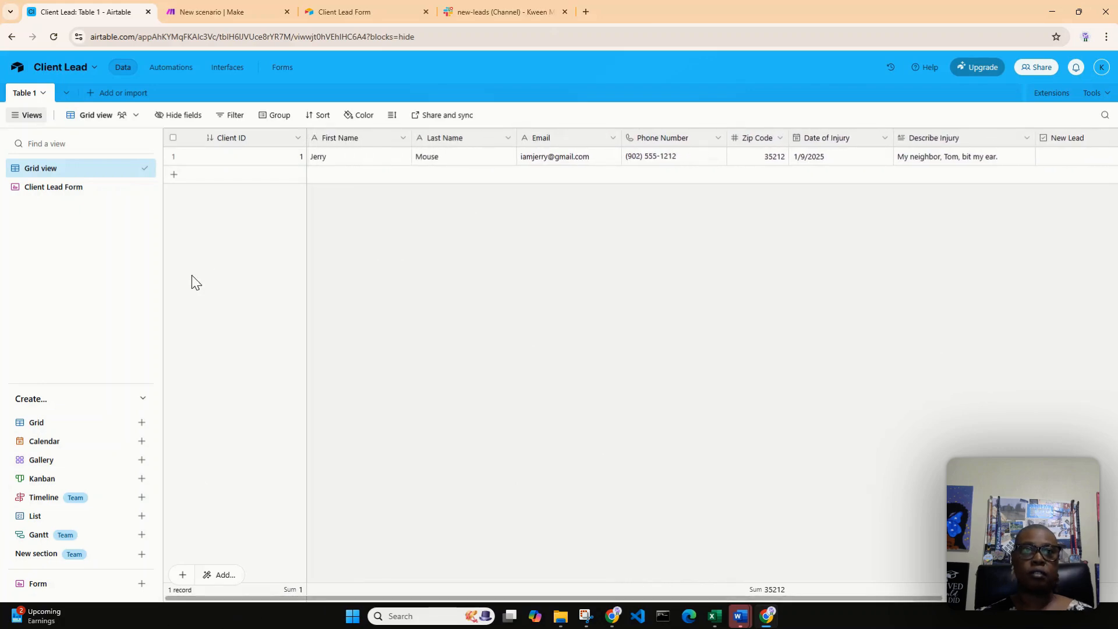
{"action": "left_click", "coordinate": [221, 12]}
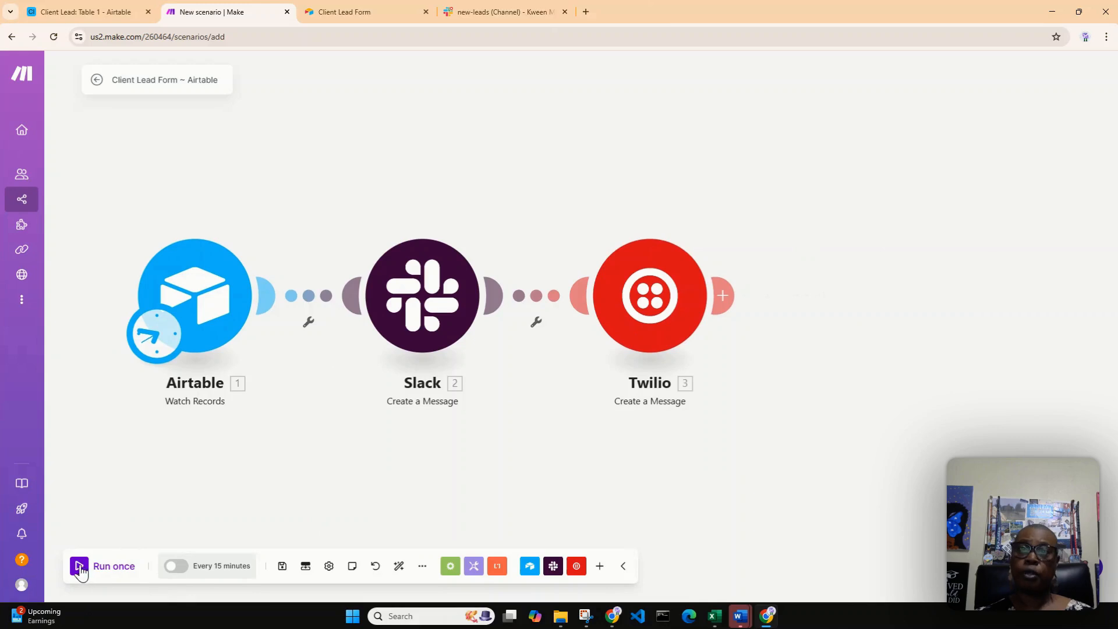
{"action": "left_click", "coordinate": [79, 568]}
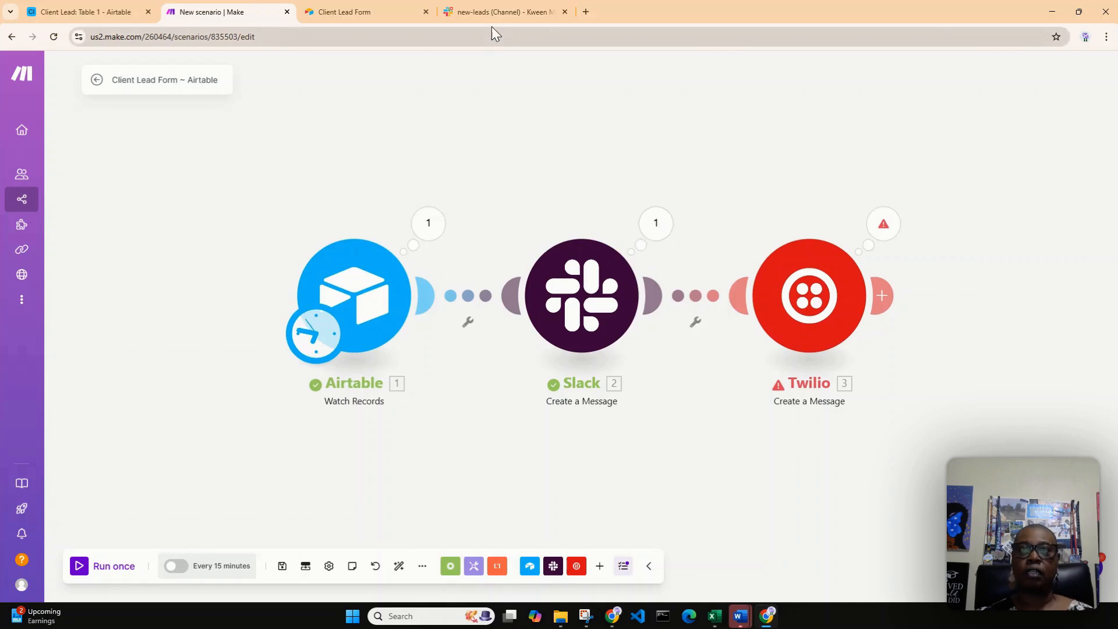
Check today's lead message in Slack's new-leads channel, and return to the Airtable Client Lead table to view the source record
{"action": "left_click", "coordinate": [498, 12]}
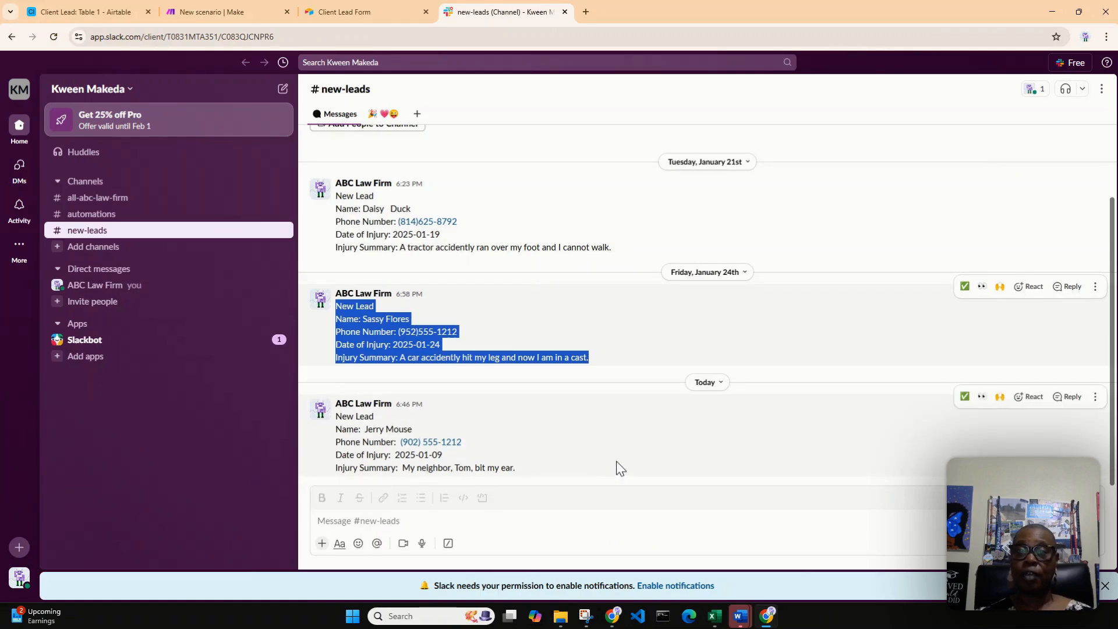
{"action": "left_click", "coordinate": [637, 415]}
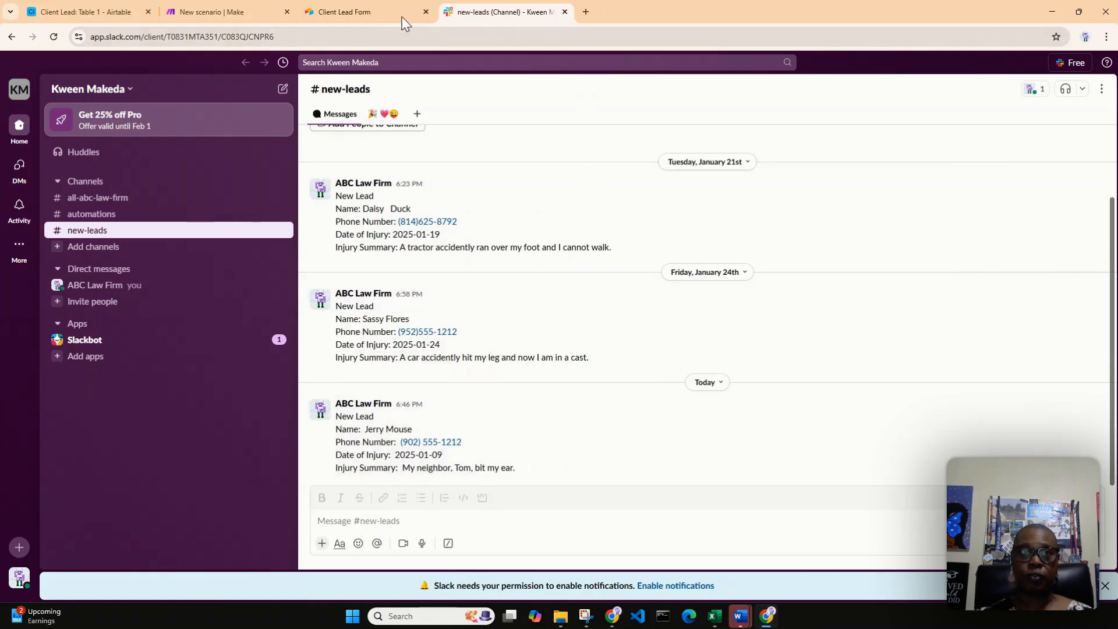
{"action": "left_click", "coordinate": [75, 12]}
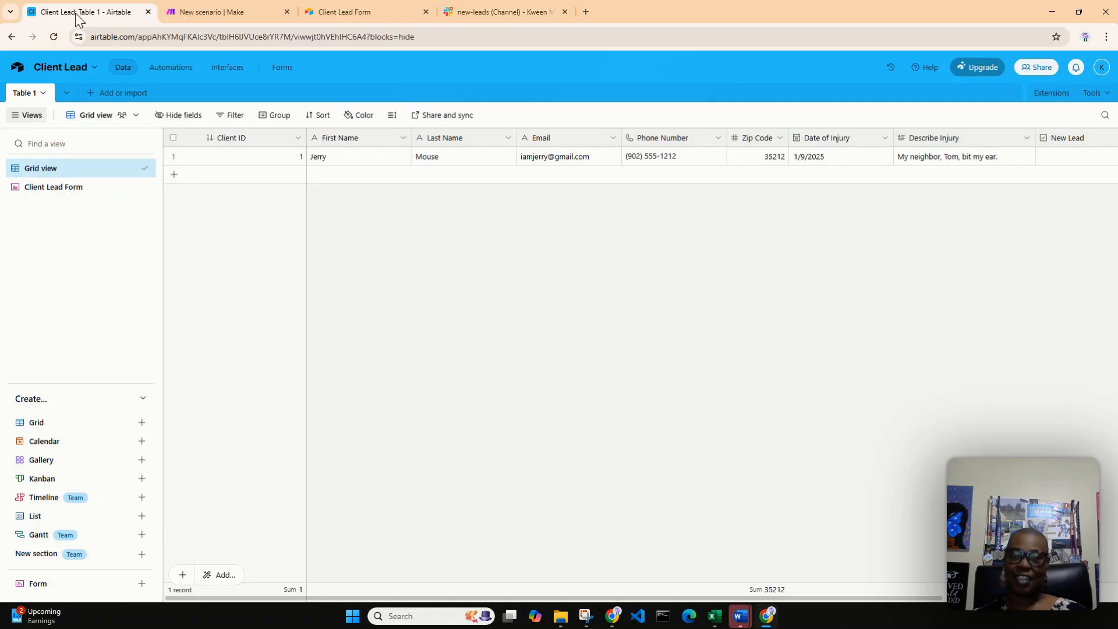